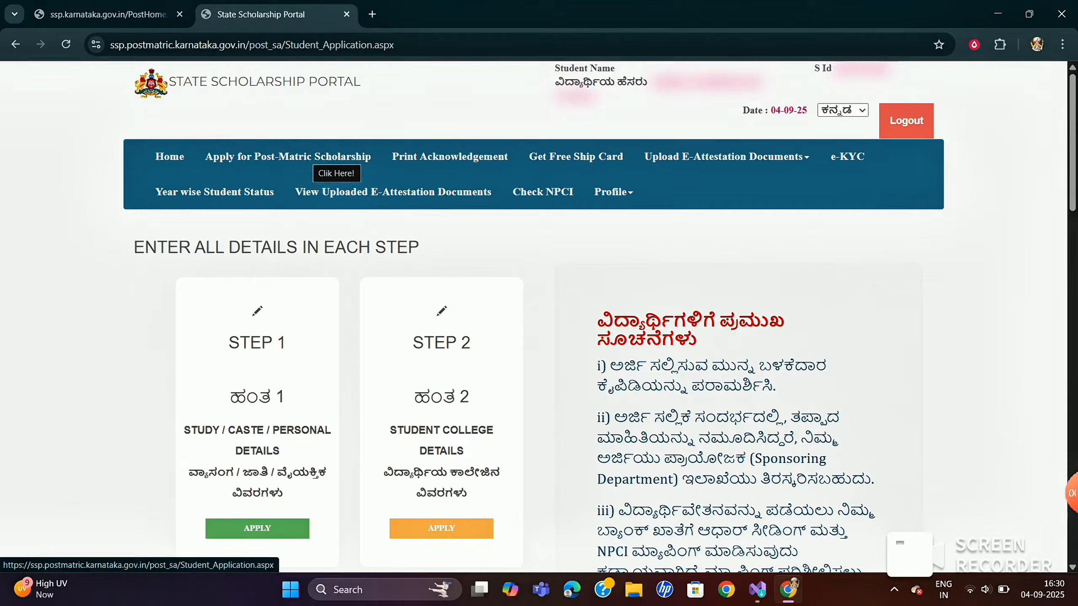
Open the Step 1 form for study, caste and personal details
scroll(257, 388, down, 3)
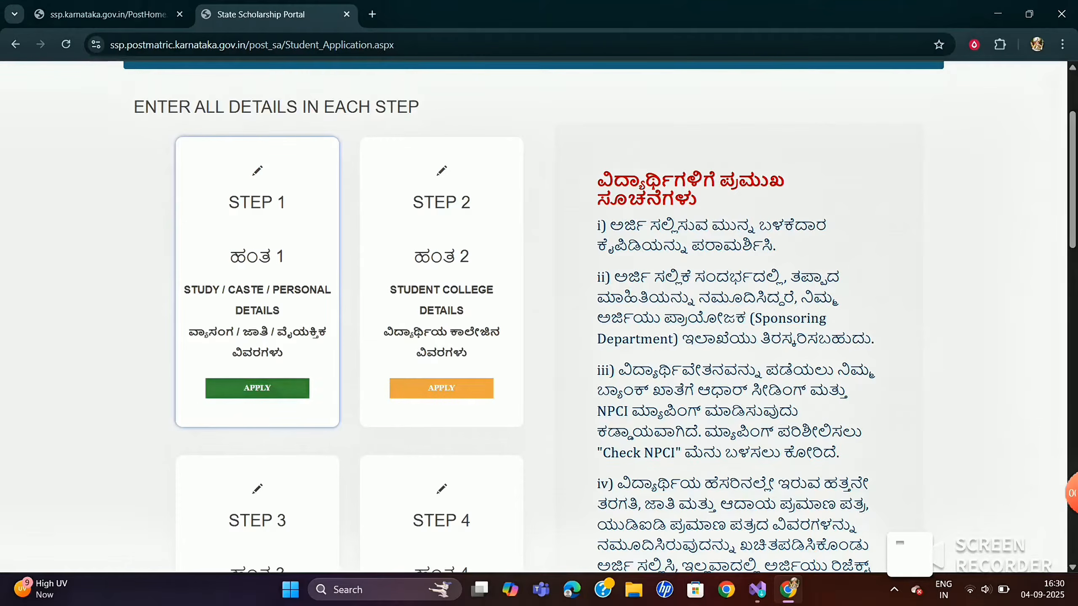
click(257, 388)
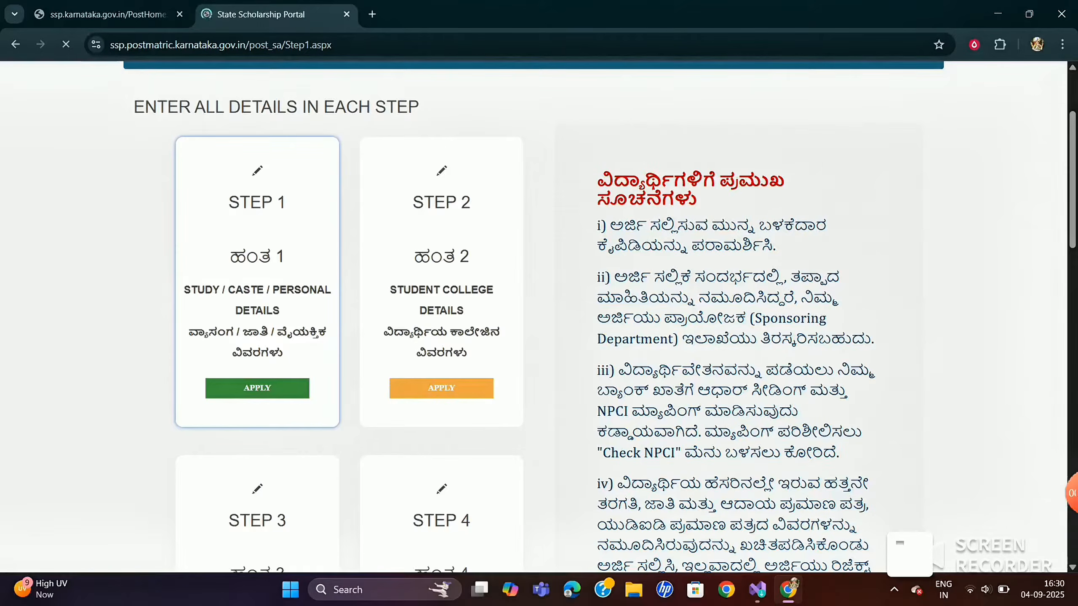
scroll(538, 318, down, 6)
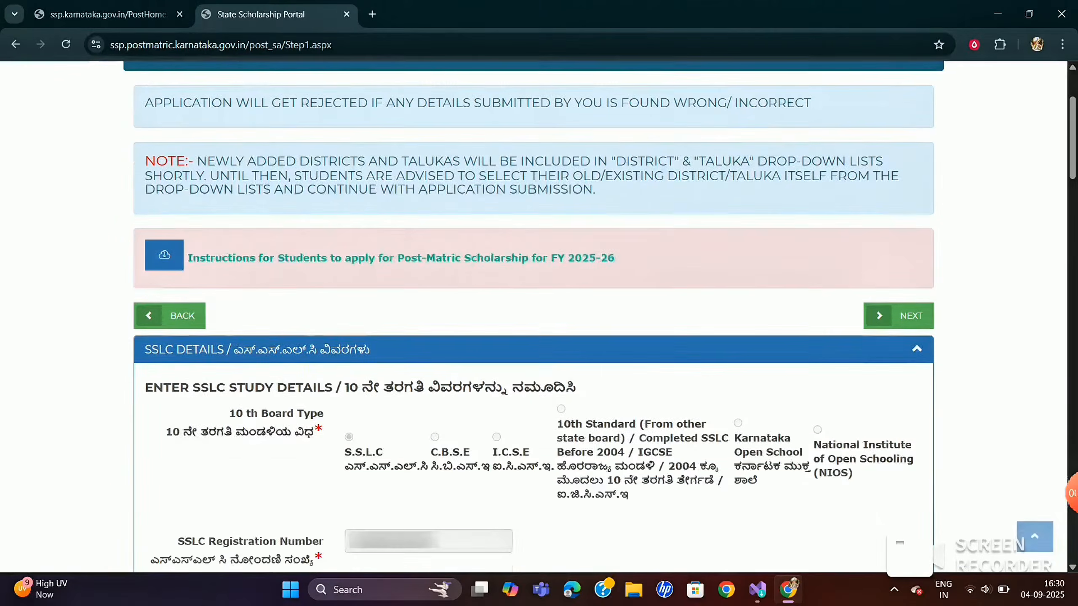
Review the SSLC details, the caste and income certificate details, and the disability details in the Step 1 form
scroll(539, 318, down, 3)
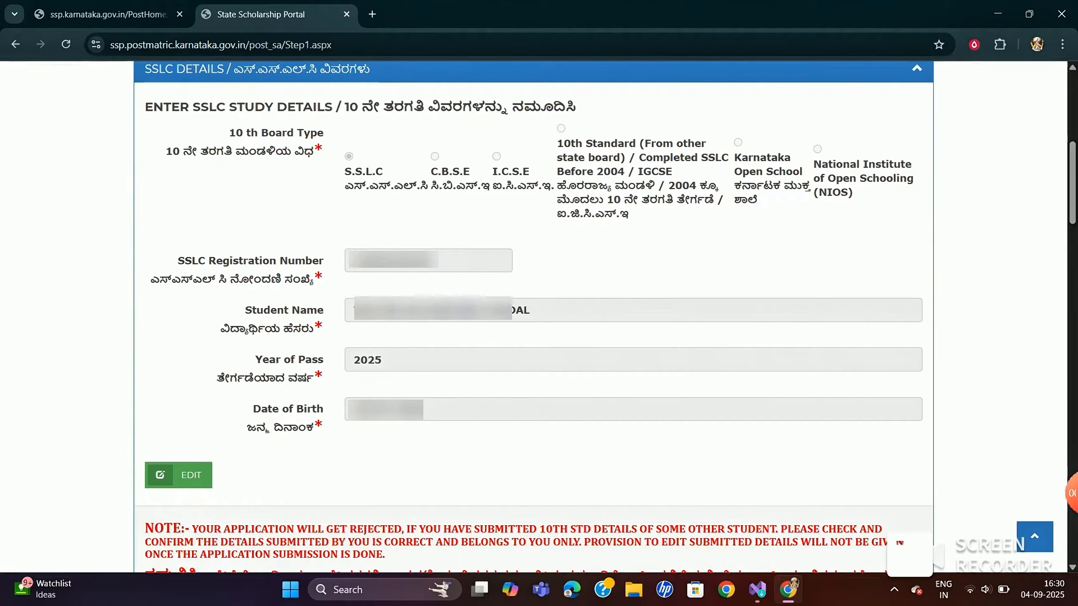
click(1072, 493)
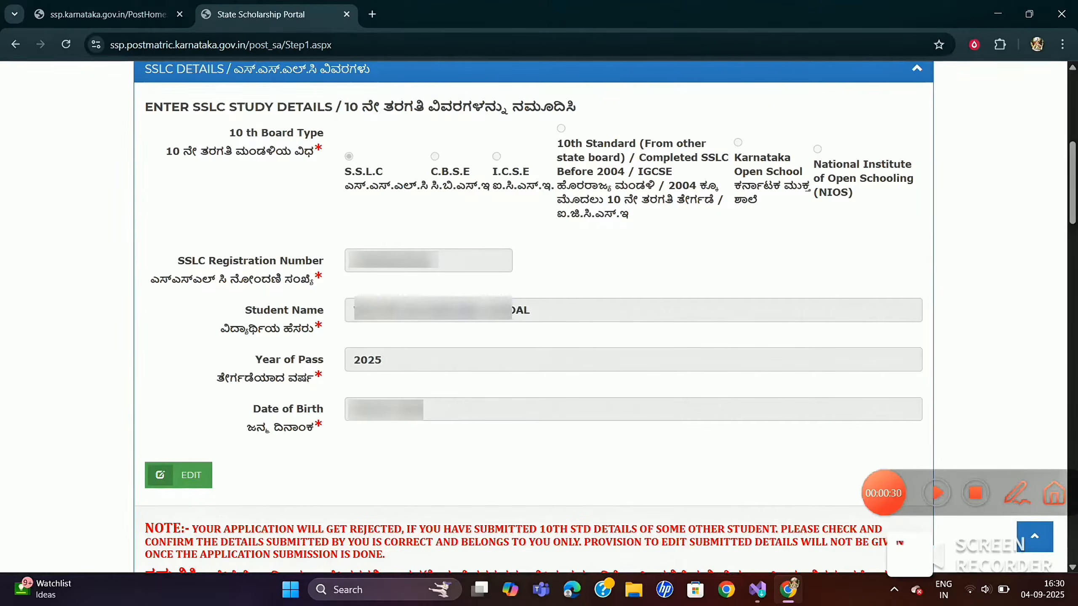
scroll(539, 319, down, 3)
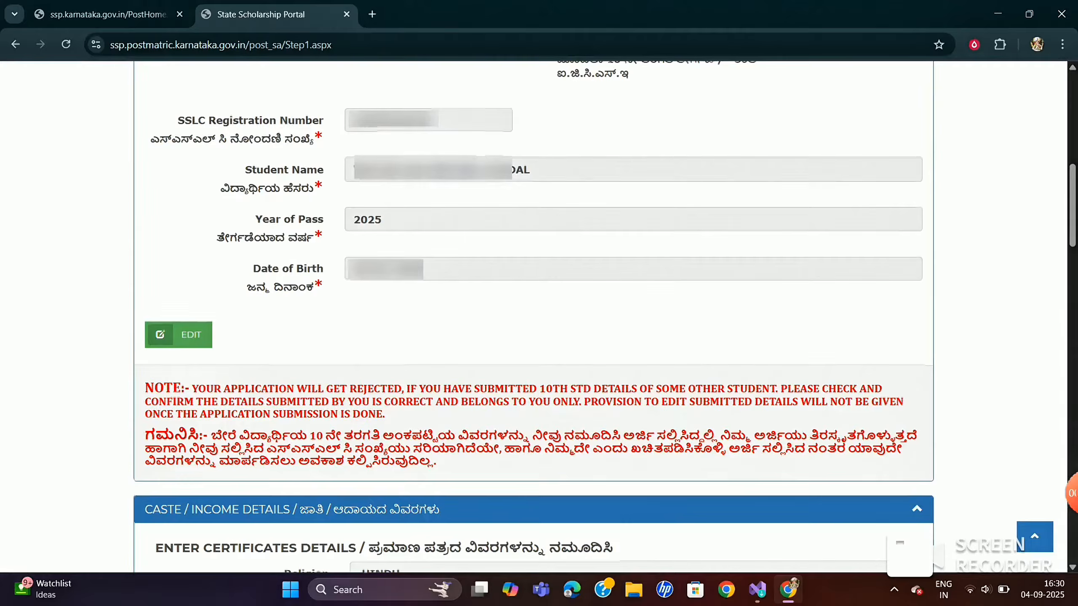
scroll(539, 319, down, 5)
scroll(539, 319, down, 5)
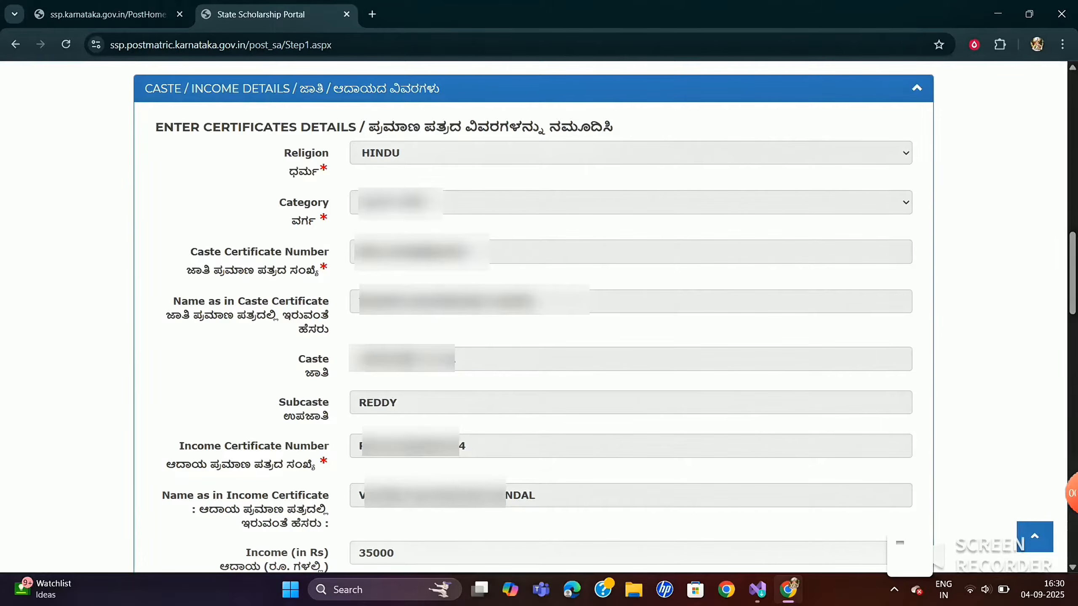
scroll(539, 319, down, 2)
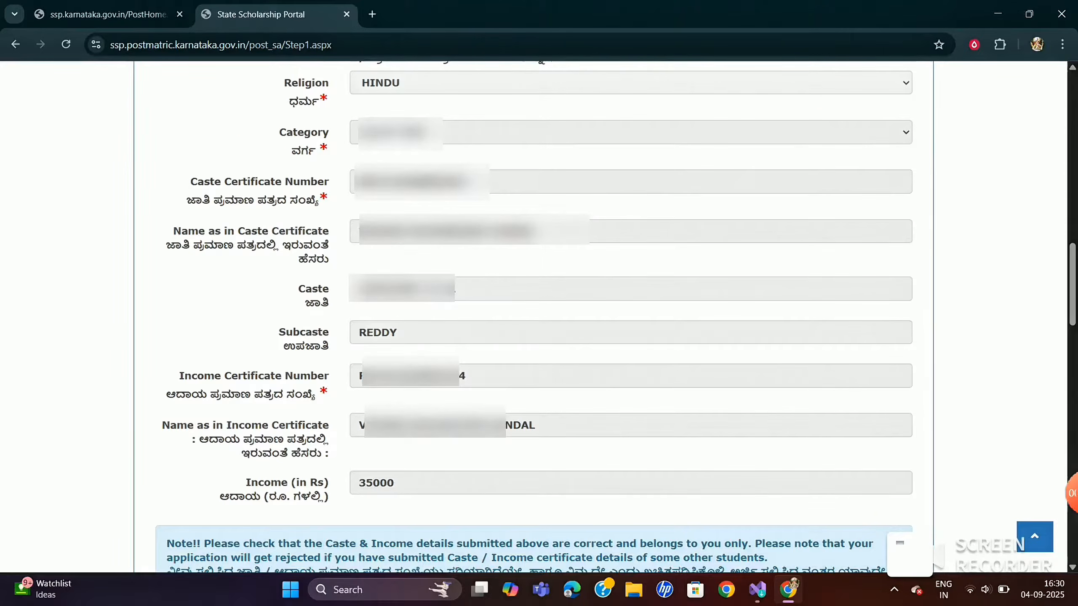
scroll(539, 318, down, 2)
scroll(539, 318, down, 2)
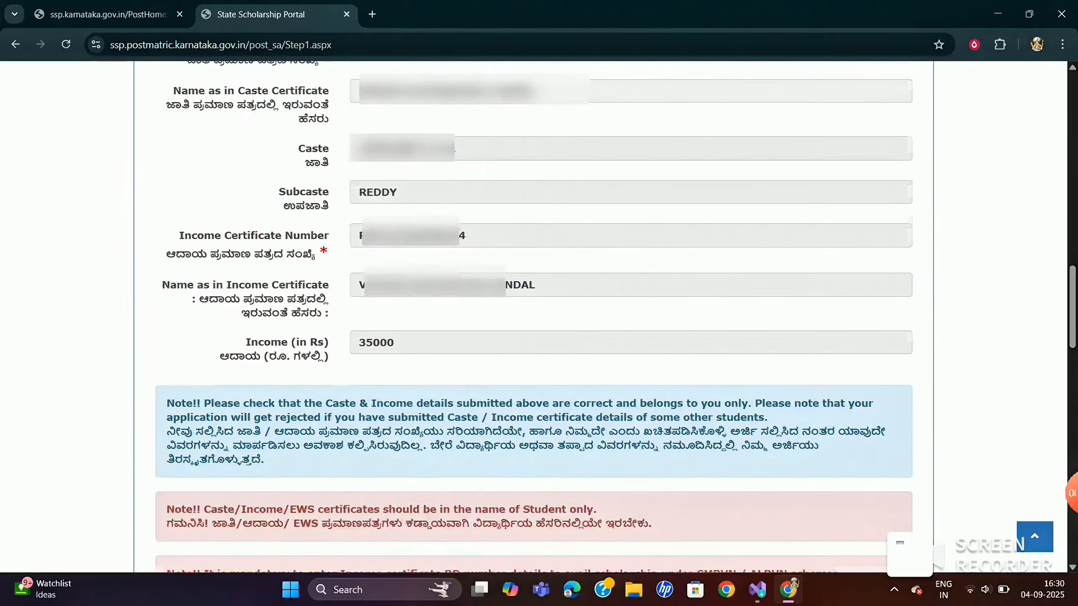
scroll(539, 319, down, 2)
scroll(539, 318, down, 2)
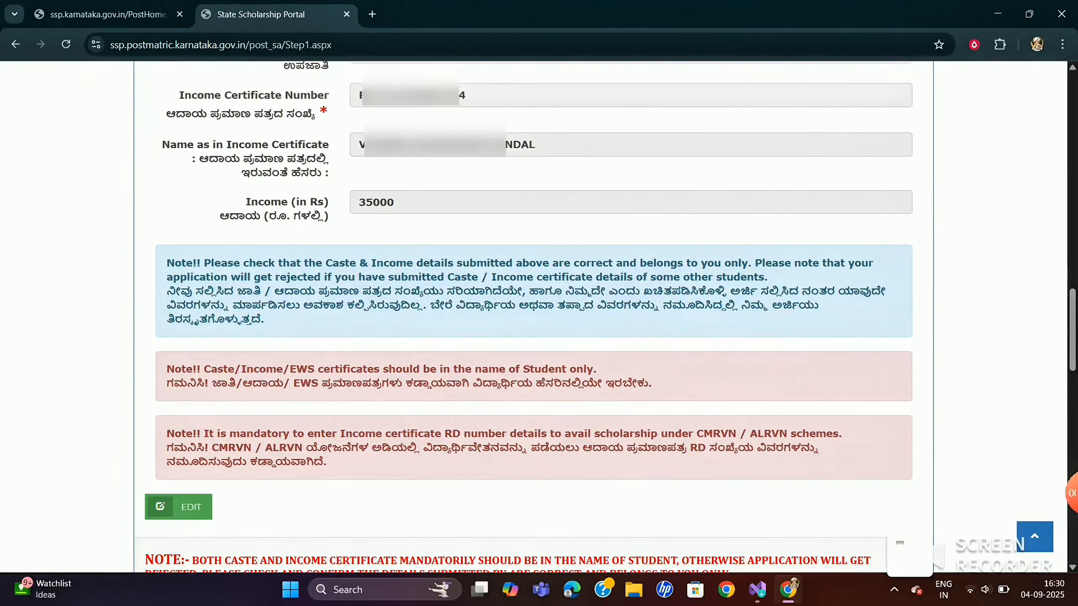
scroll(539, 319, down, 4)
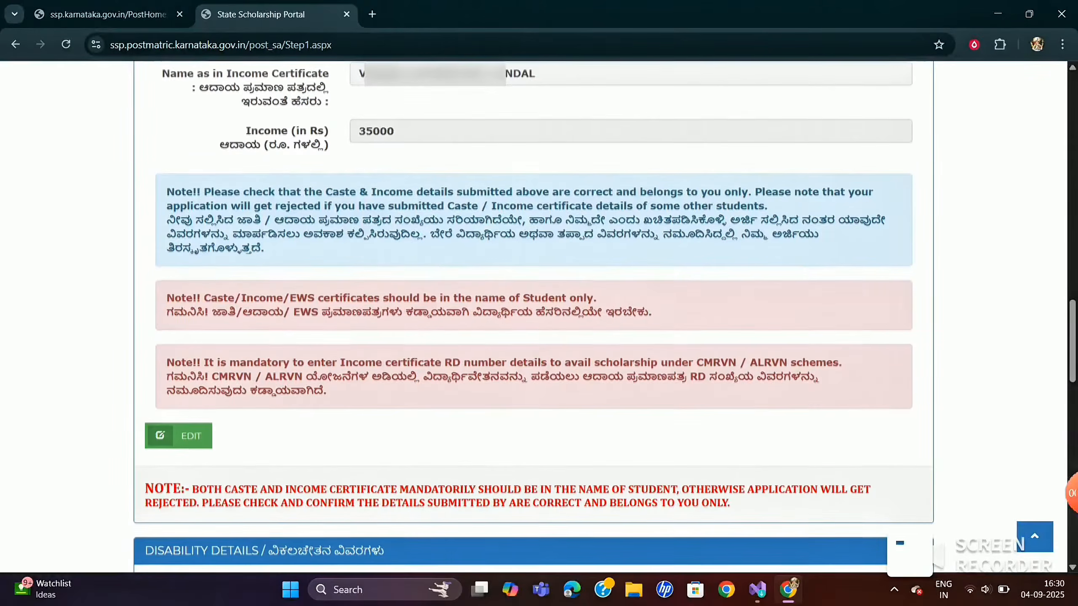
scroll(539, 318, down, 6)
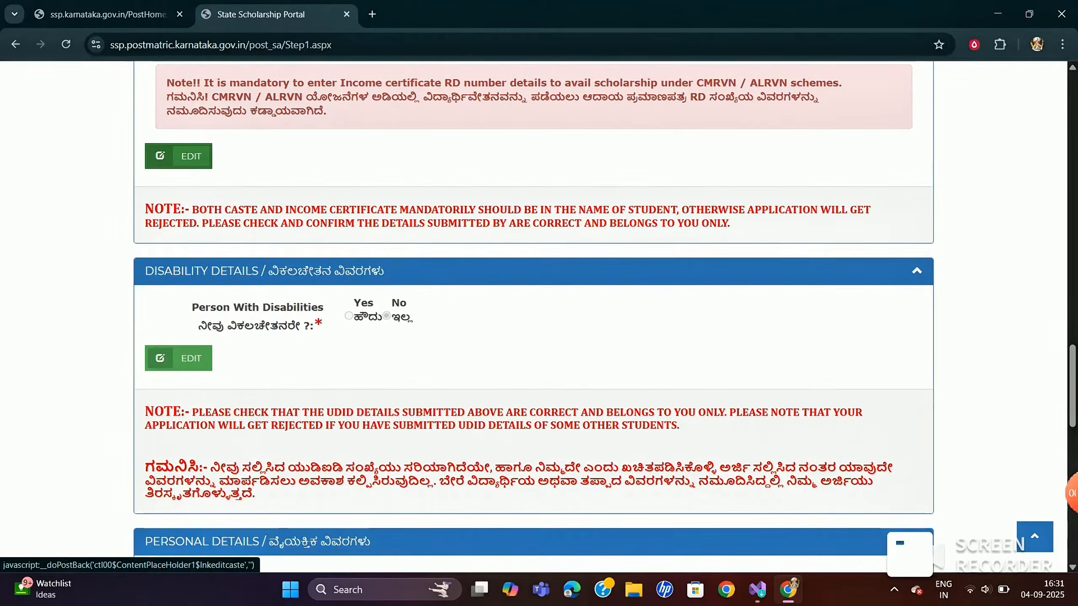
scroll(178, 156, down, 5)
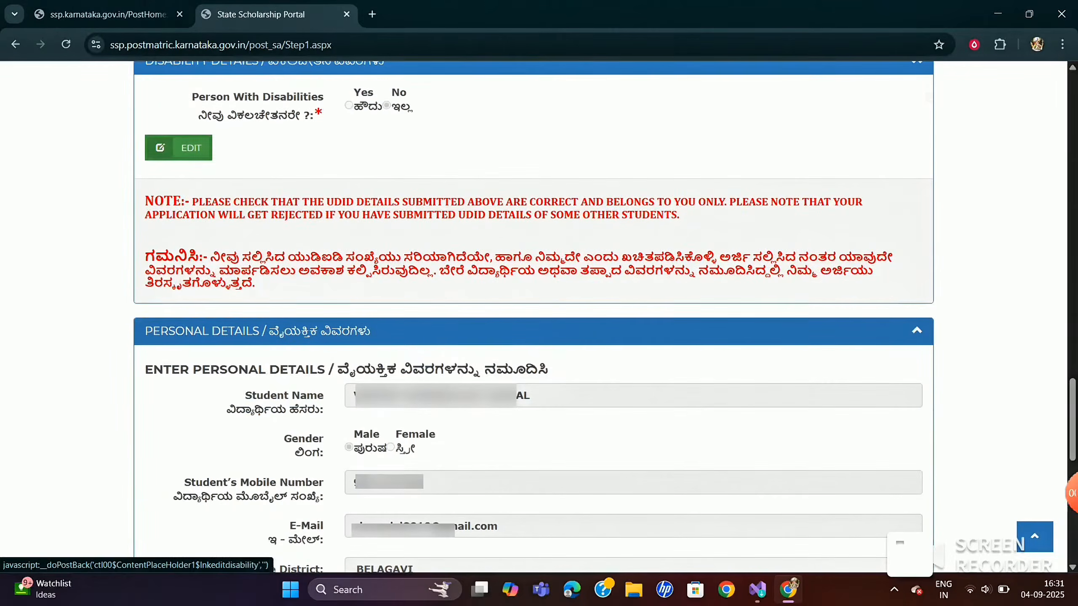
scroll(533, 318, up, 2)
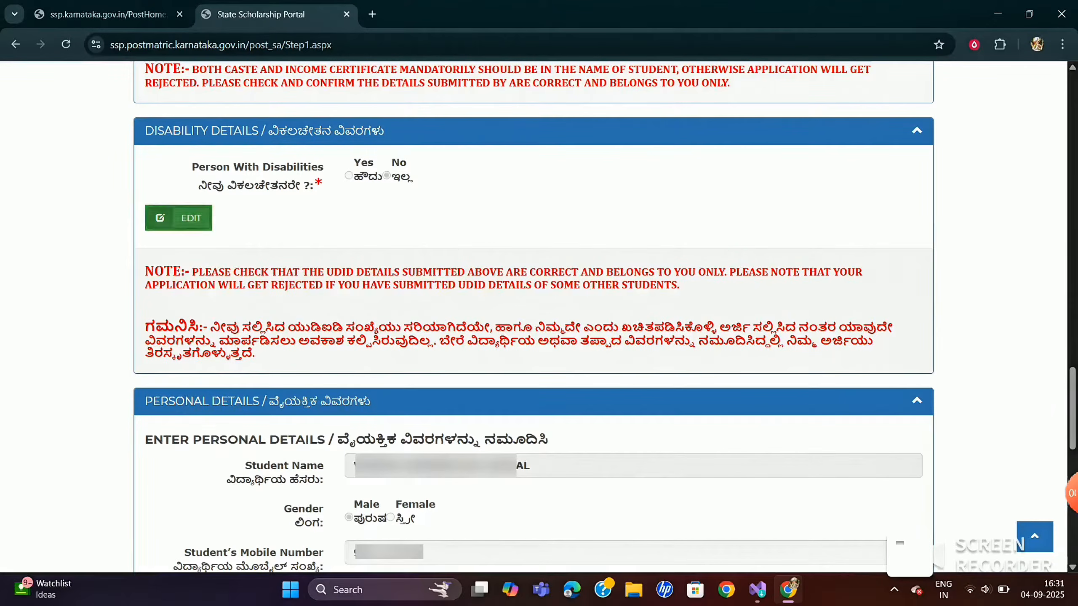
Edit the personal details and set both the home district and the home taluk to BELAGAVI
scroll(533, 318, down, 1)
scroll(534, 318, down, 4)
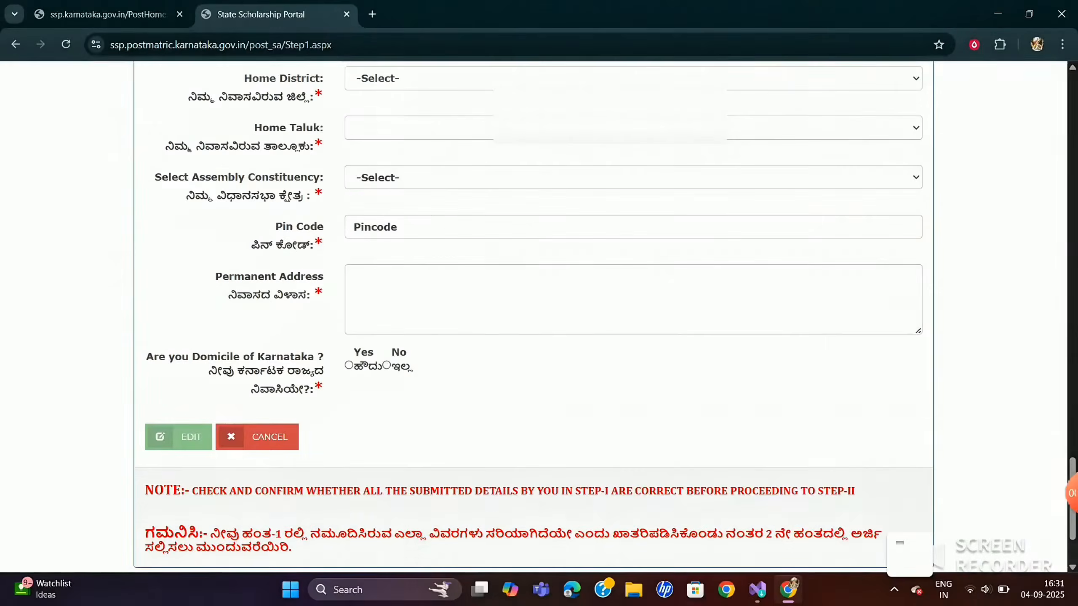
scroll(534, 318, up, 5)
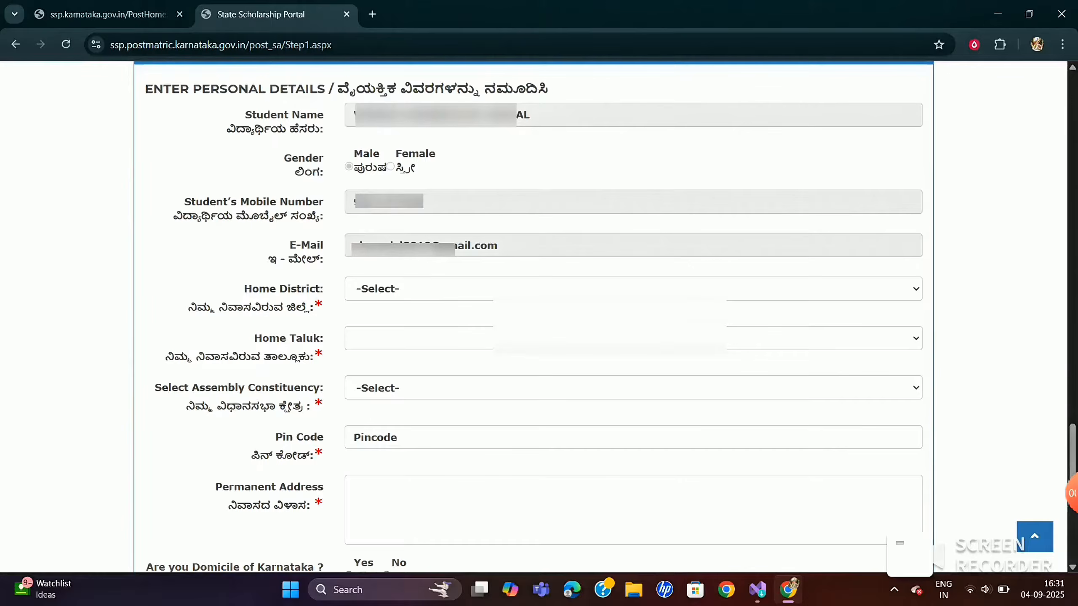
click(632, 289)
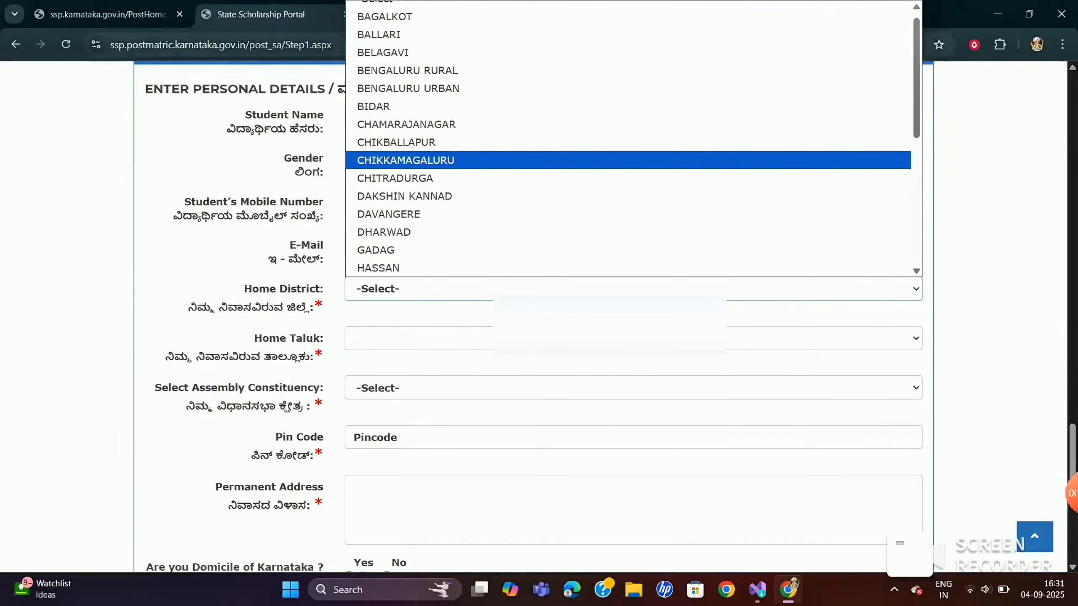
click(467, 52)
click(509, 338)
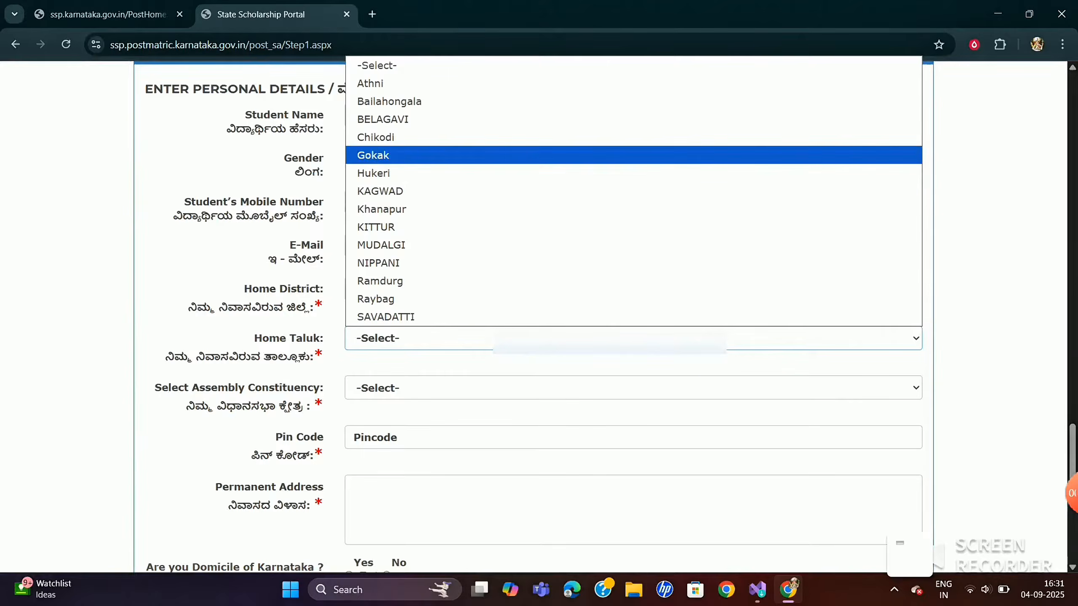
click(467, 119)
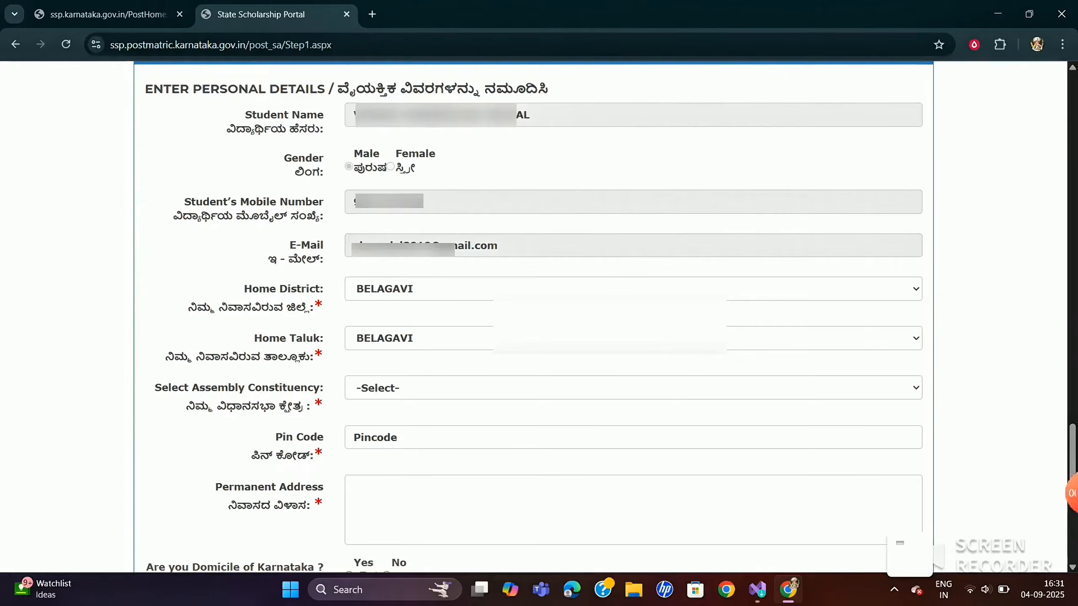
Set the assembly constituency to Belgaum Dakshin and fill in the student's postal pin code
click(509, 387)
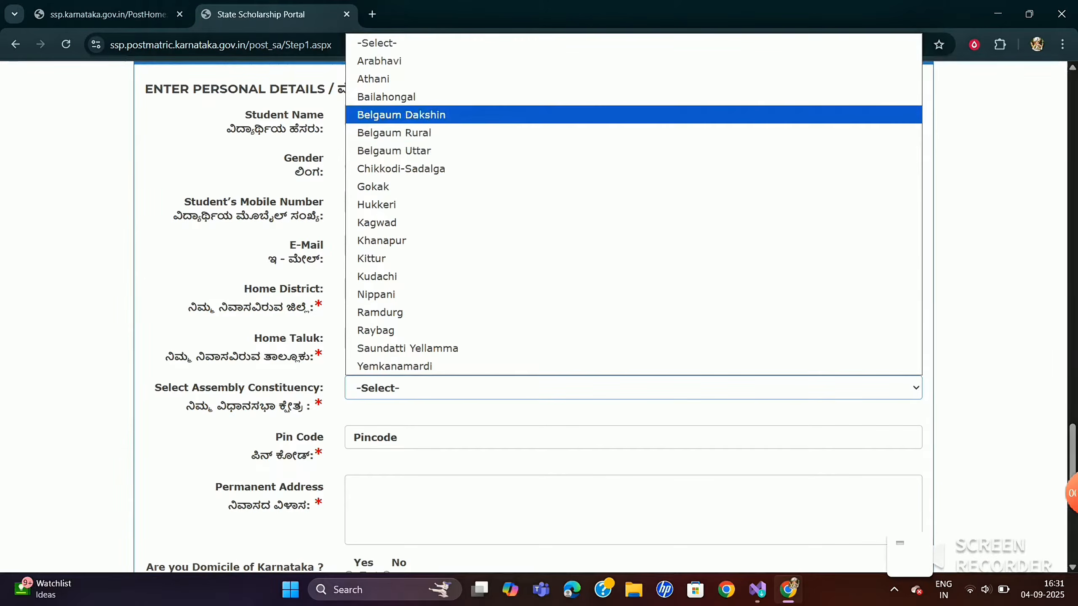
click(403, 115)
click(428, 438)
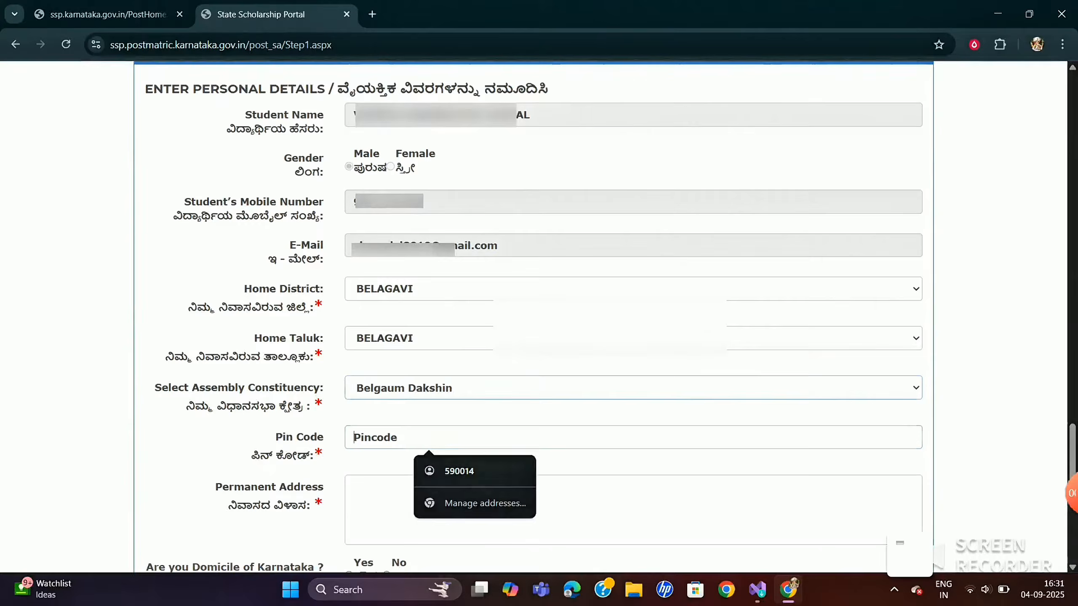
key(Down)
key(Return)
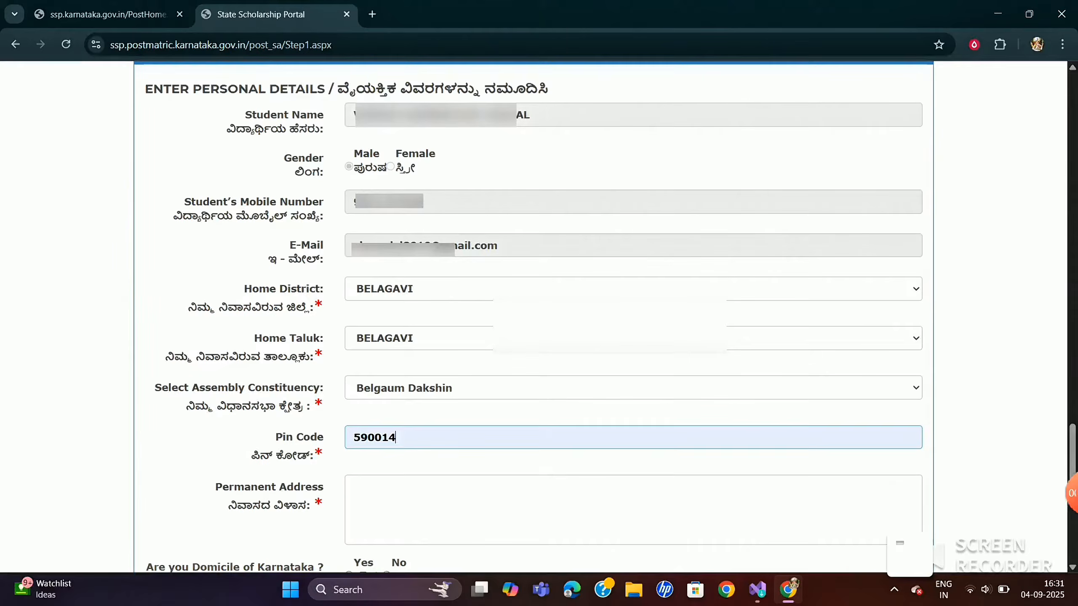
Save the personal details with the student's permanent address filled in and Karnataka domicile set to Yes
scroll(533, 361, down, 2)
click(382, 361)
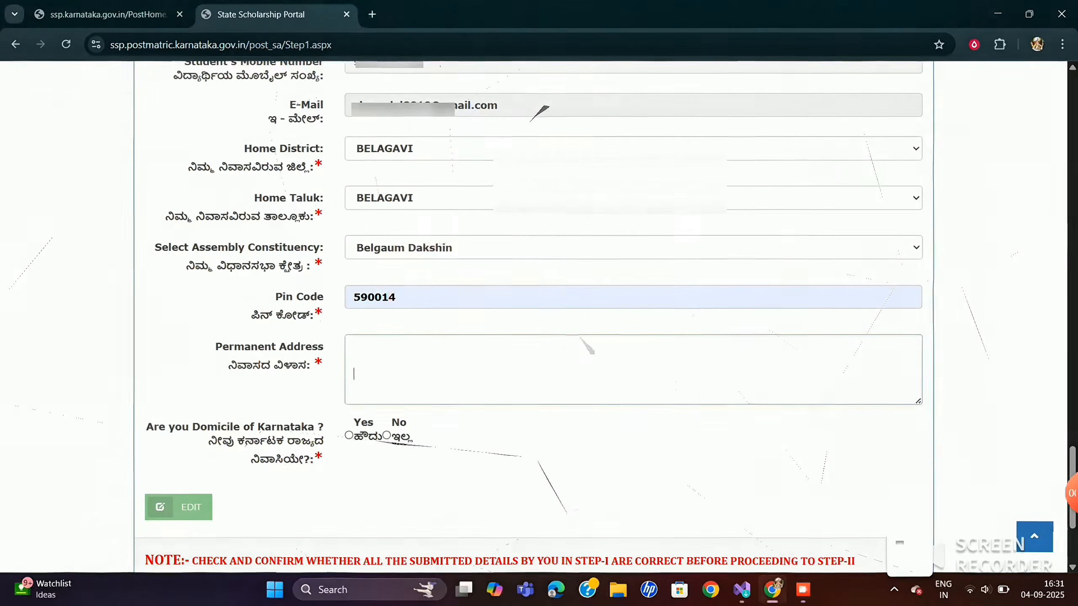
scroll(533, 297, down, 4)
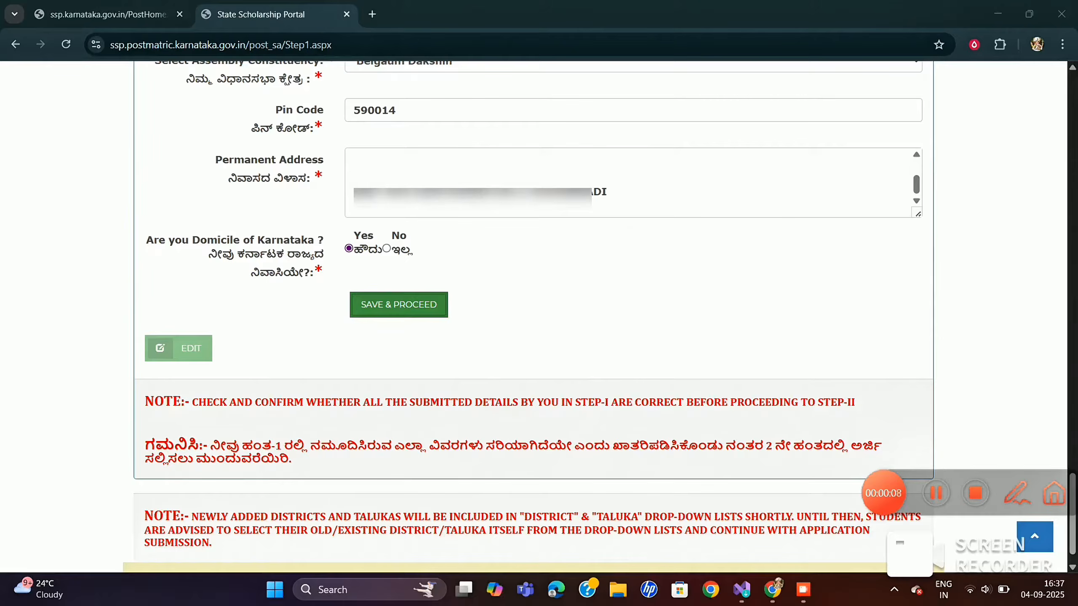
click(398, 305)
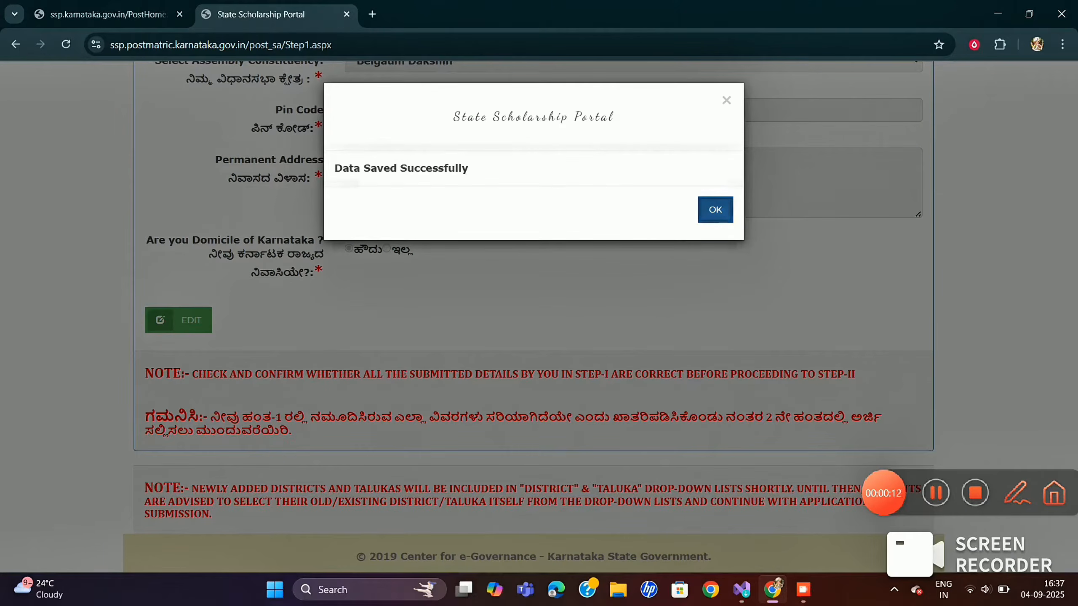
click(715, 210)
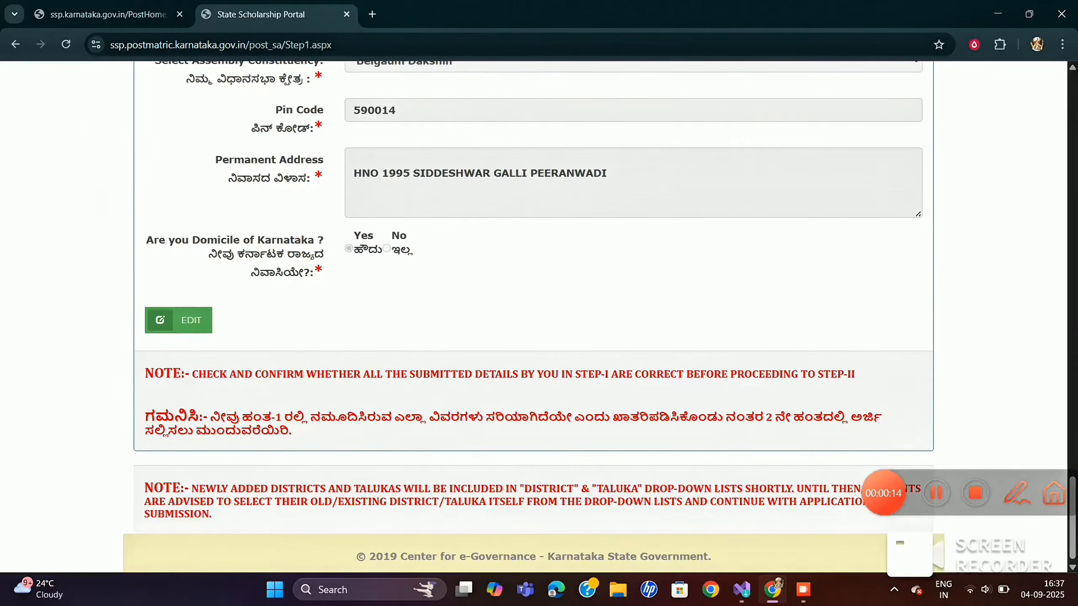
Proceed from the Step 1 form and open the Step 2 form for student college details
scroll(534, 316, up, 13)
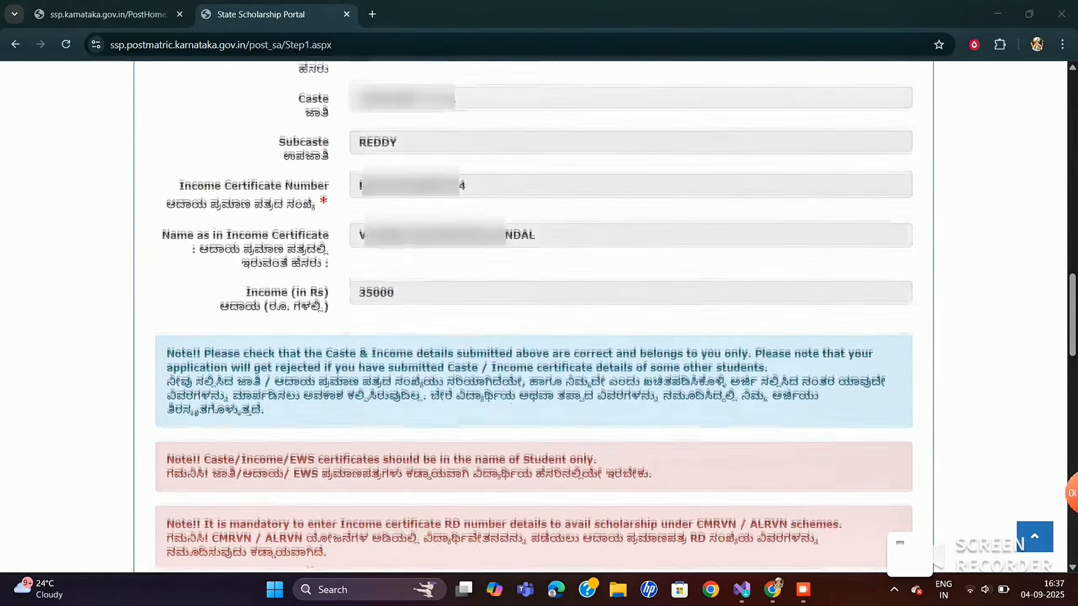
scroll(534, 316, up, 10)
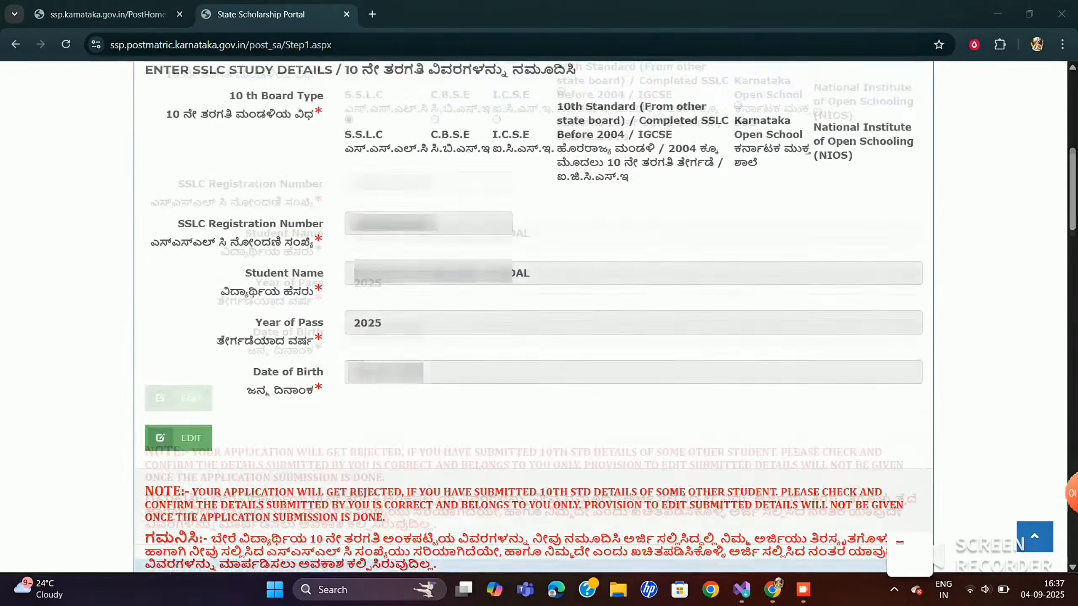
scroll(534, 316, up, 6)
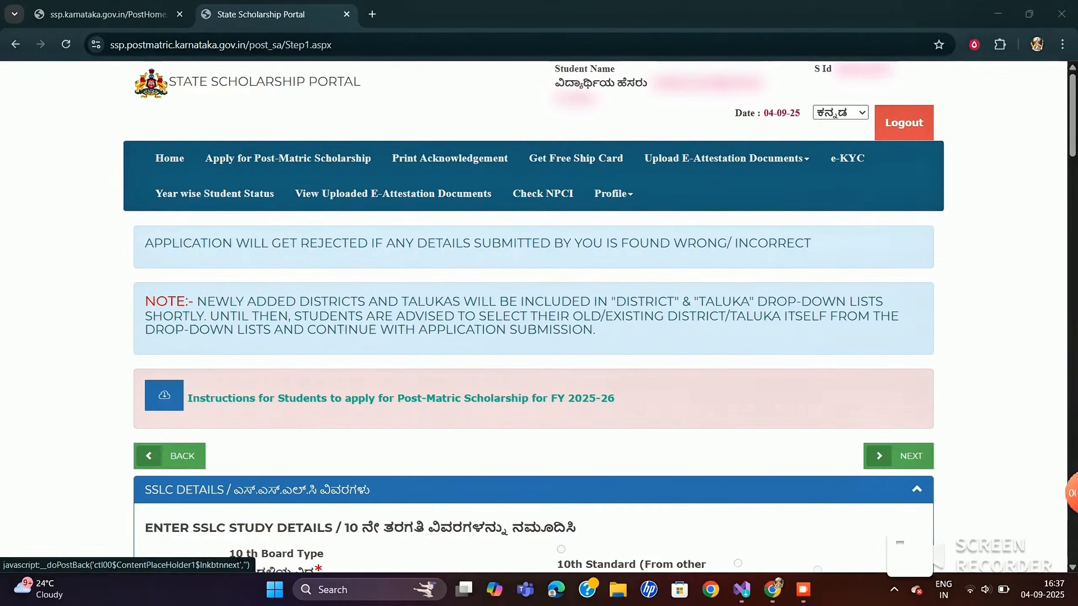
mouse_move(1072, 493)
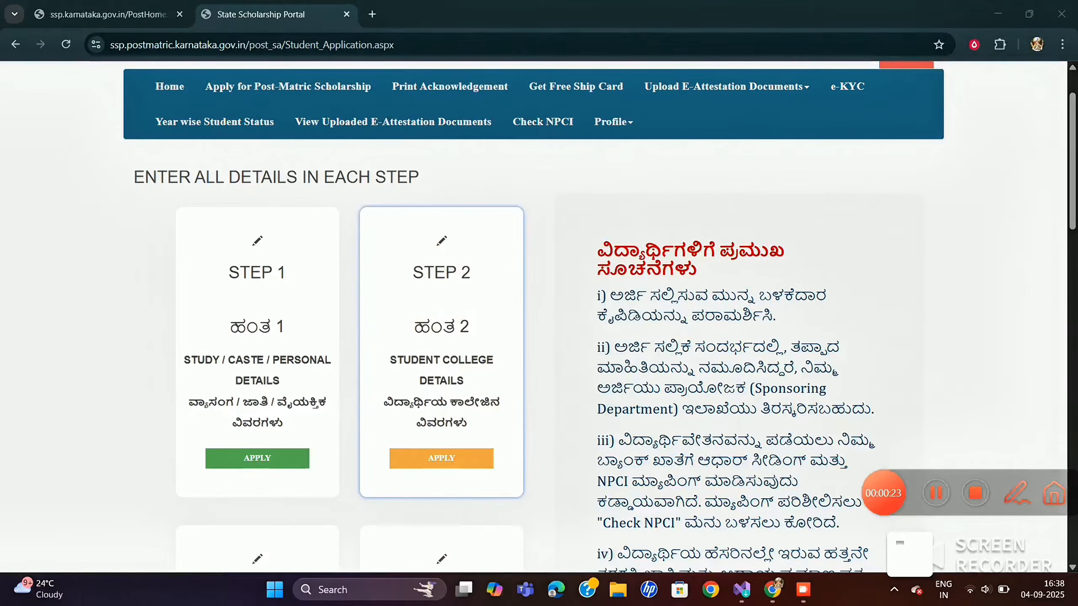
click(441, 458)
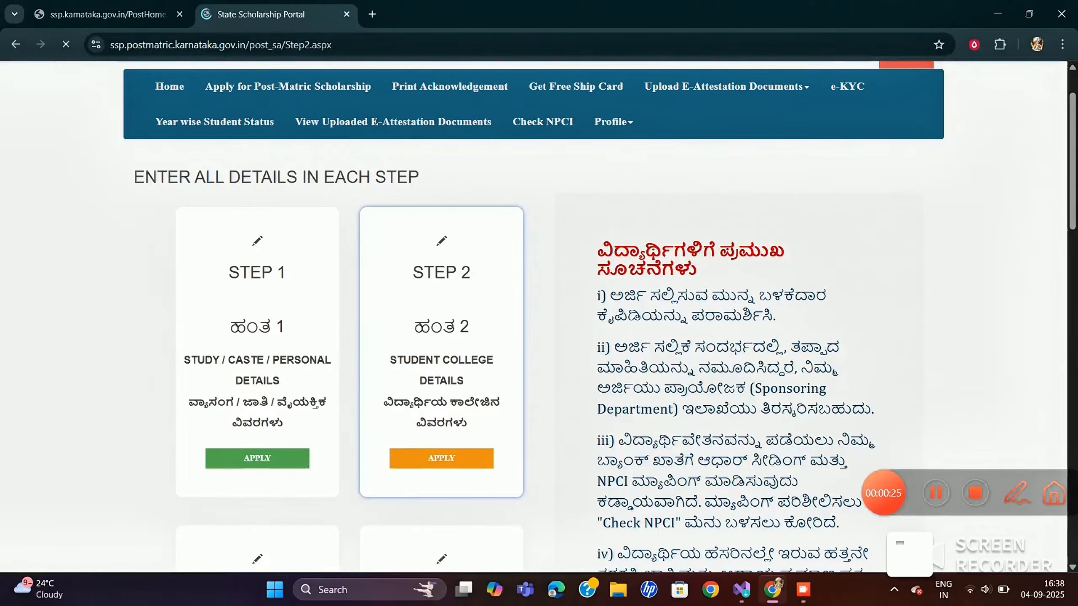
Answer No to studying outside Karnataka and No to studying 11th or 12th in a CBSE/ICSE/IGCSE board
scroll(539, 322, down, 6)
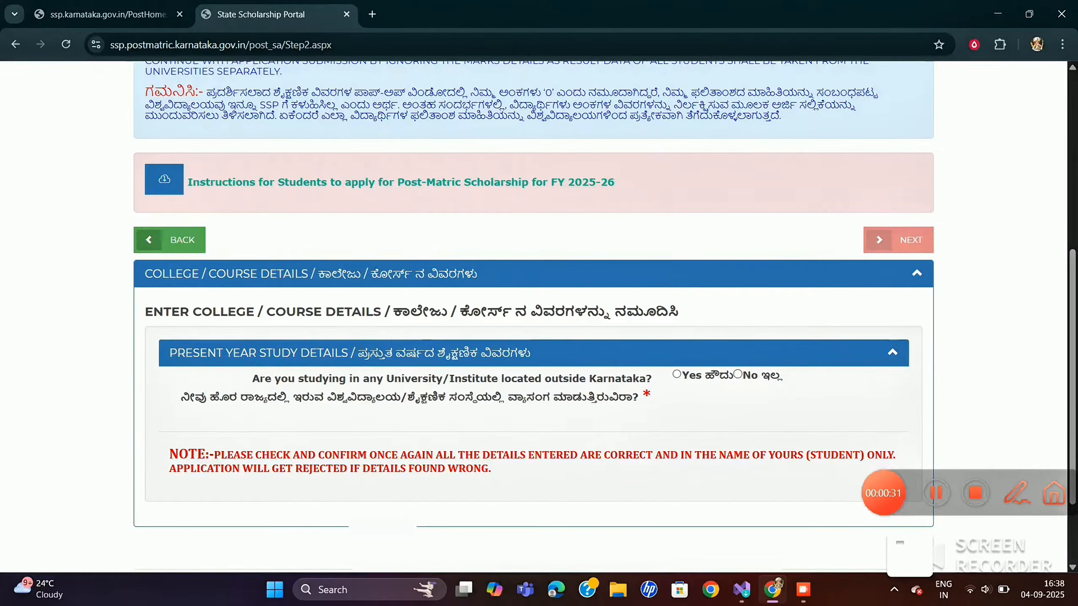
click(738, 374)
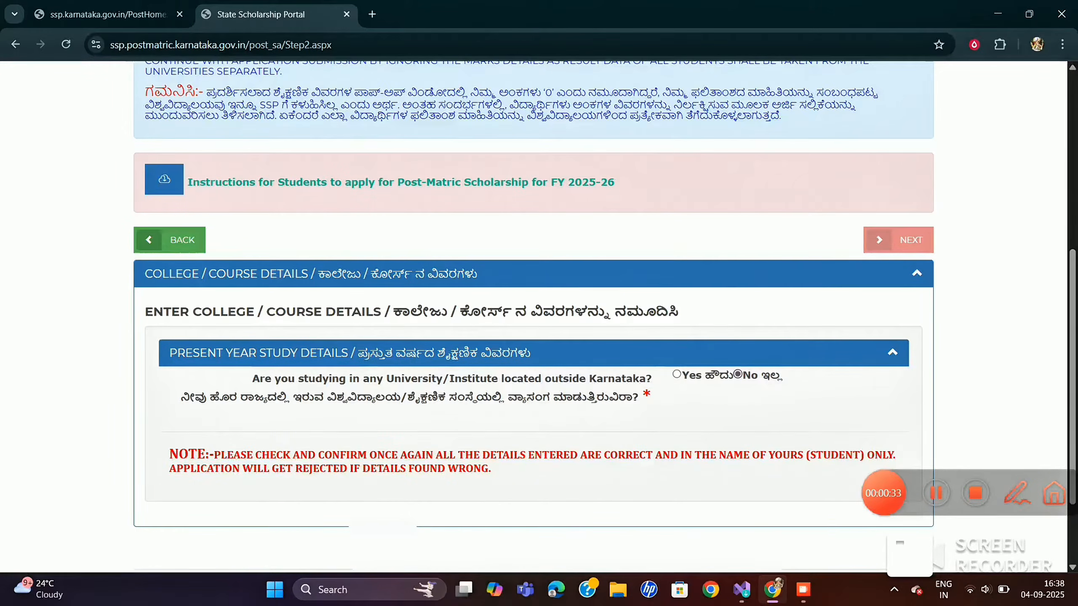
scroll(539, 314, down, 2)
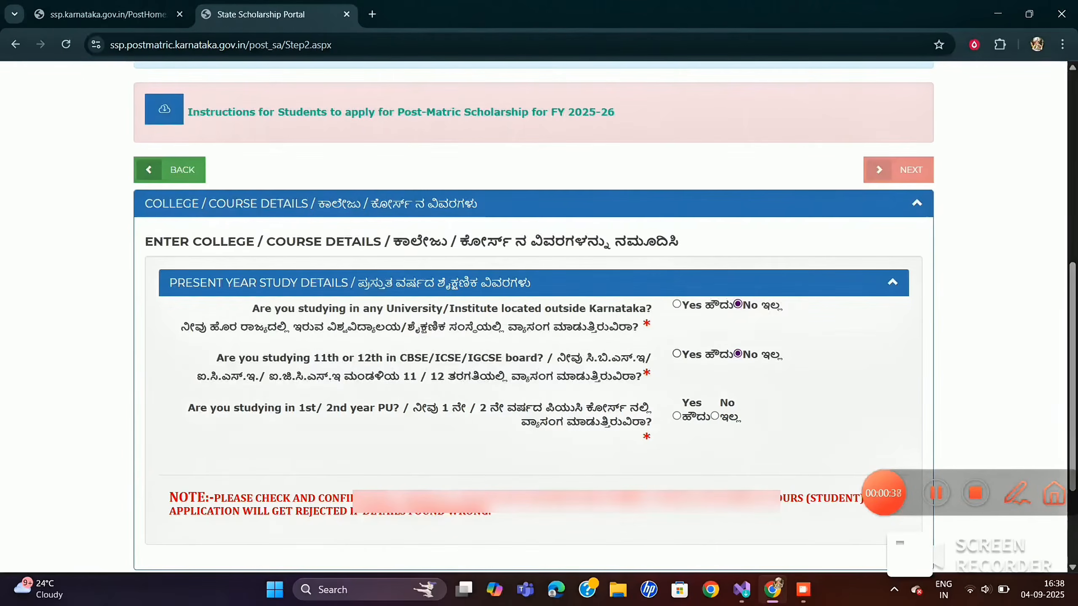
scroll(605, 316, down, 3)
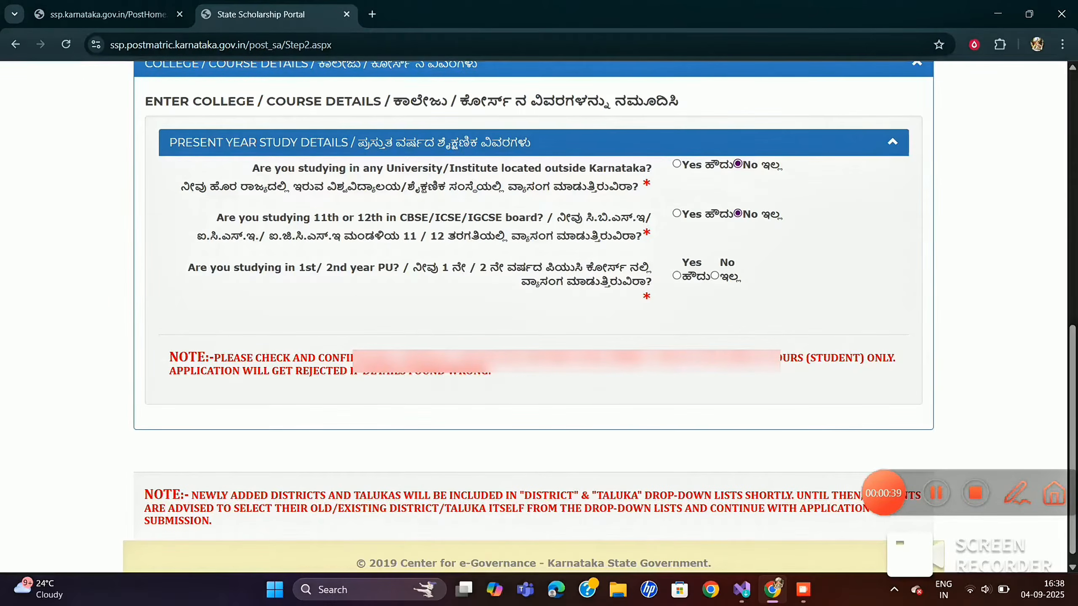
Answer Yes to studying in 1st/2nd year PU and set the mode of admission to Courses which do not require Counselling
click(677, 276)
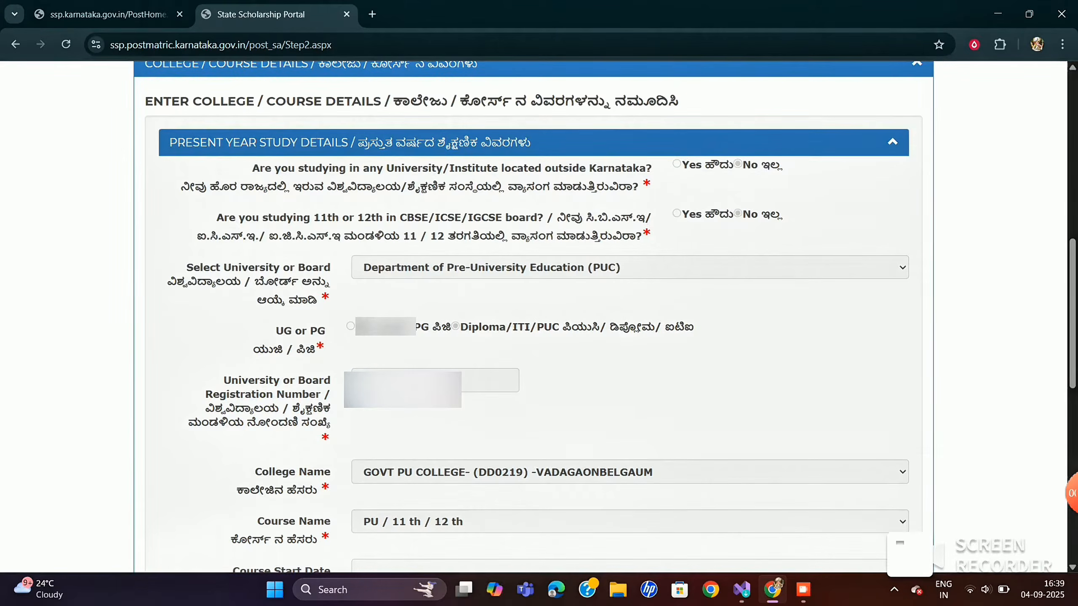
mouse_move(1073, 493)
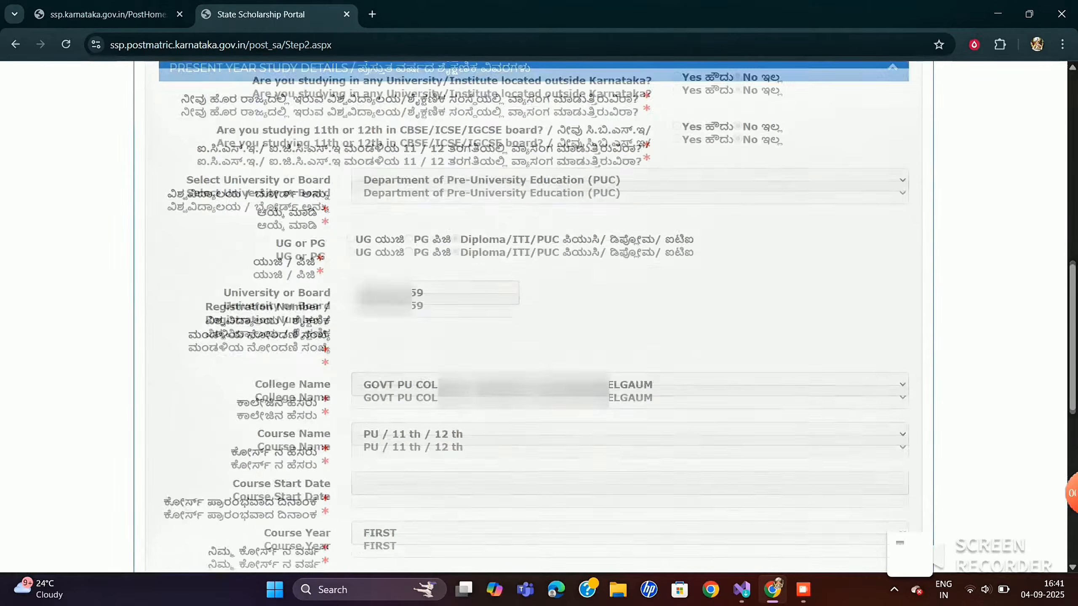
scroll(539, 318, down, 10)
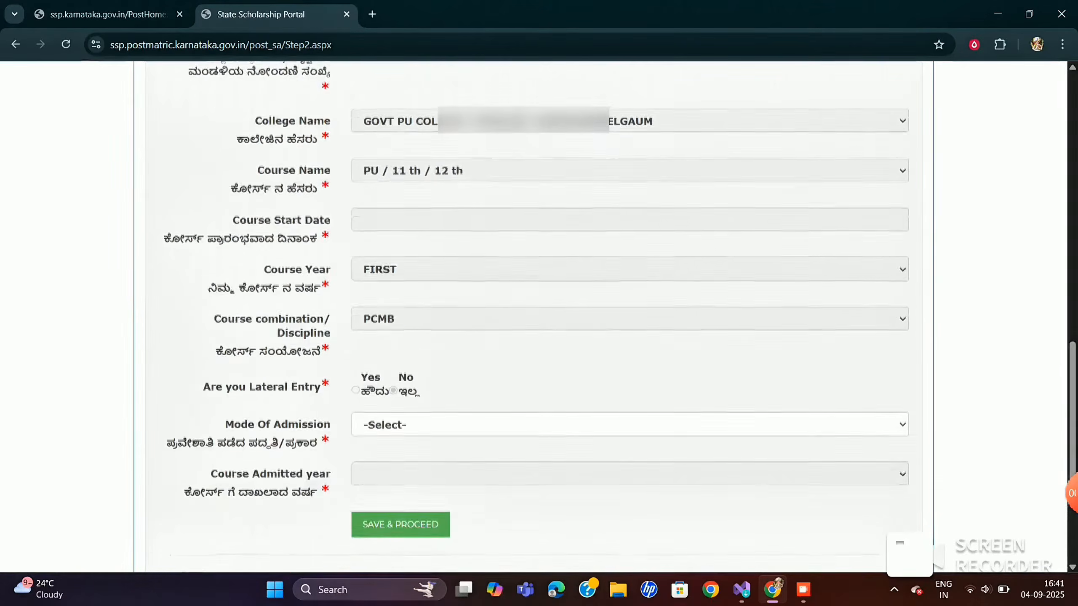
scroll(539, 318, down, 1)
click(630, 284)
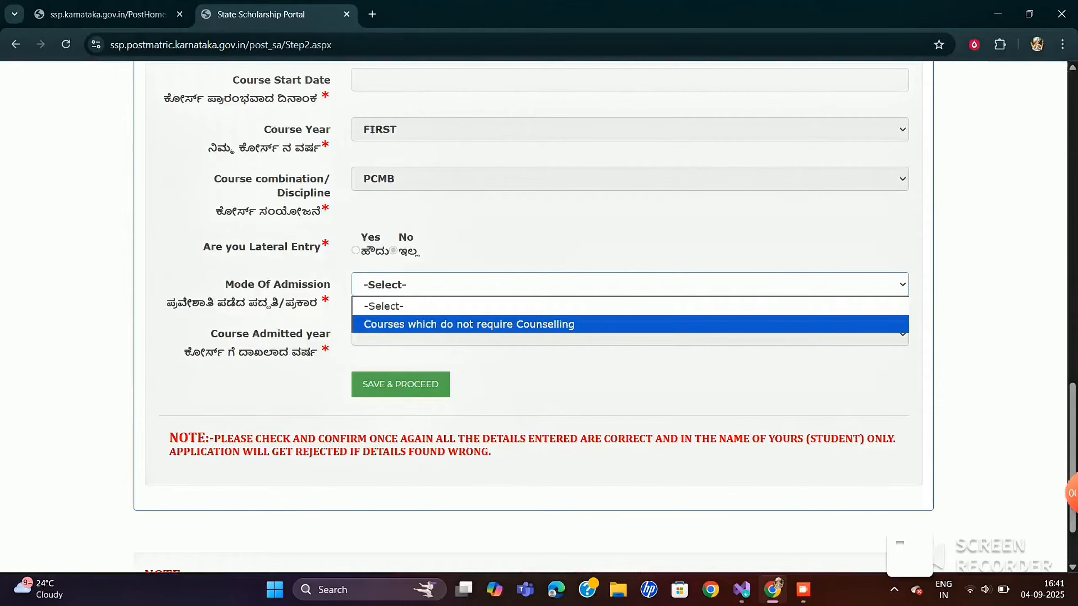
key(Return)
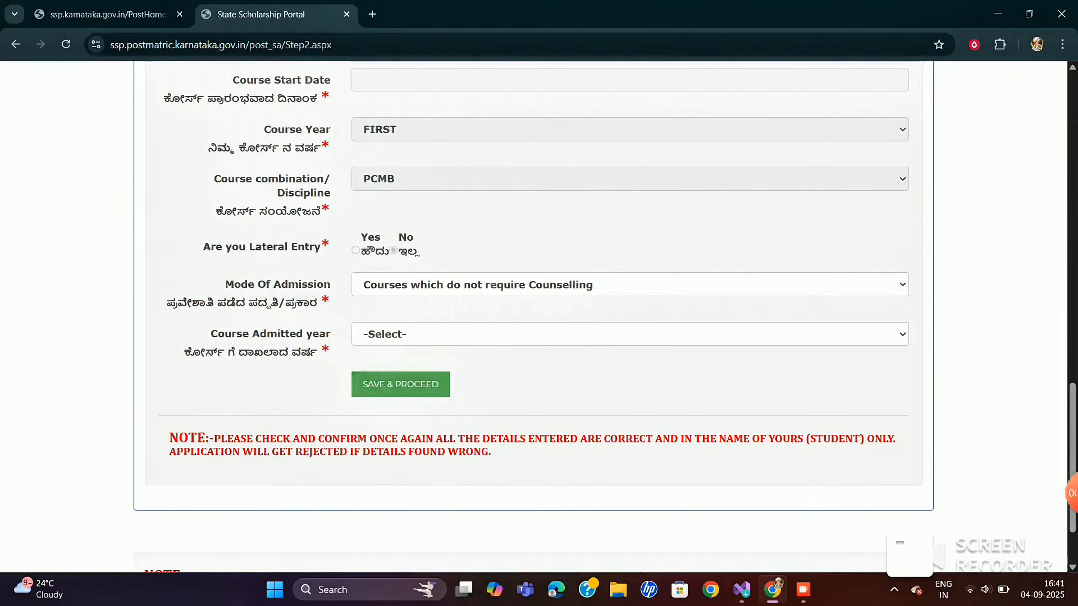
Set the course admitted year to 2025
click(480, 334)
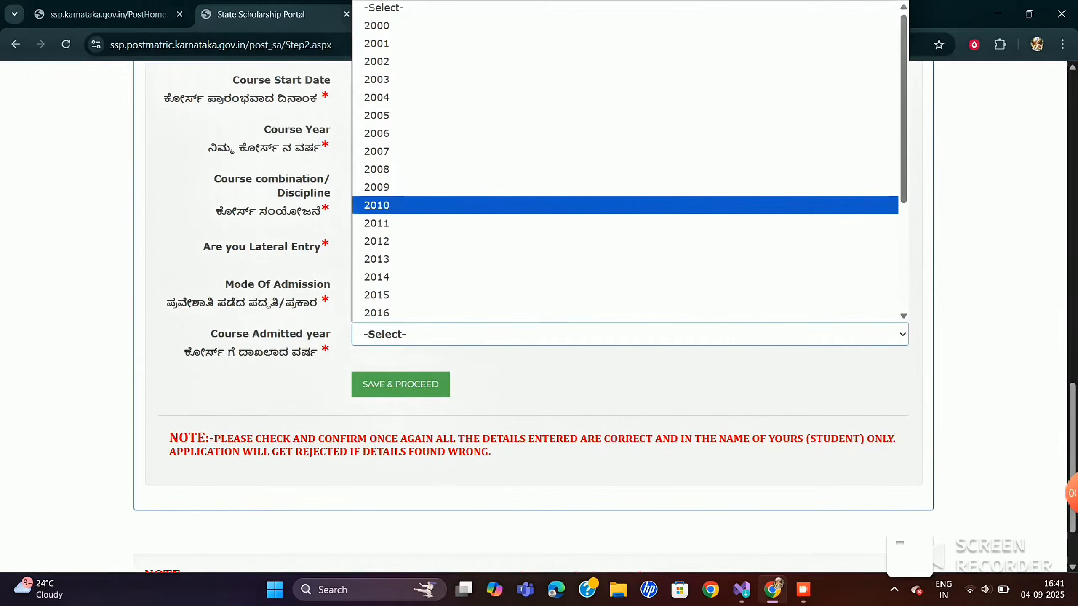
scroll(424, 205, down, 5)
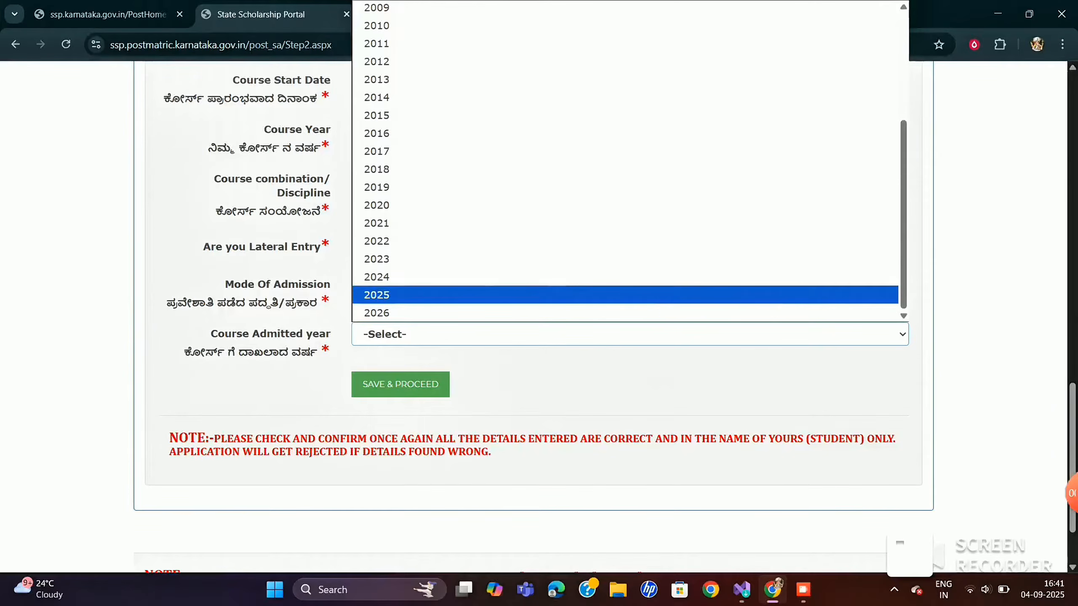
click(424, 295)
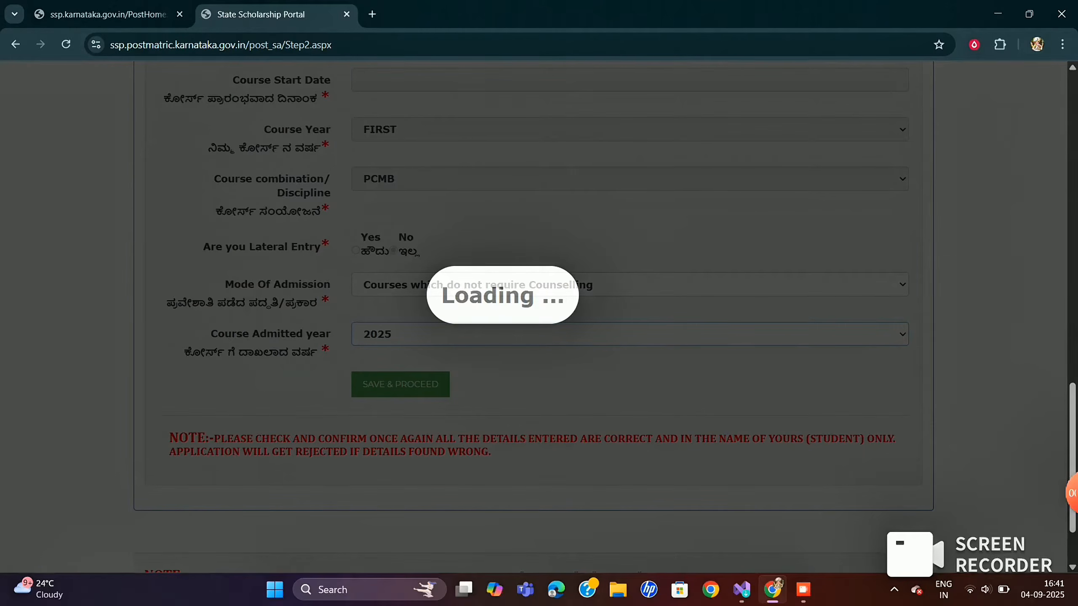
Set the course start date to 2025-06-02 and save the present year study details
mouse_move(1072, 493)
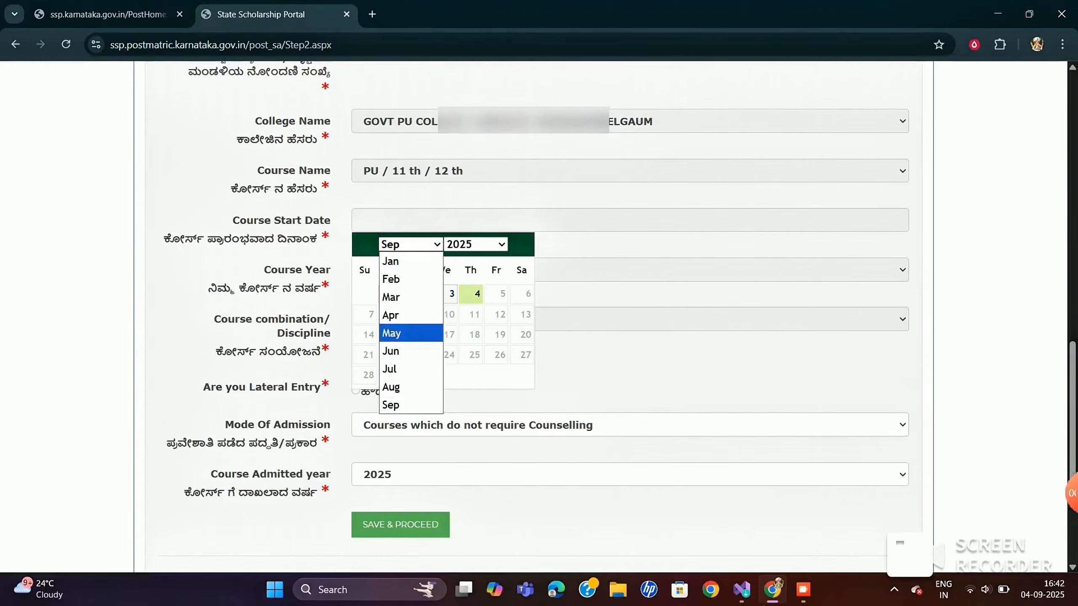
click(411, 351)
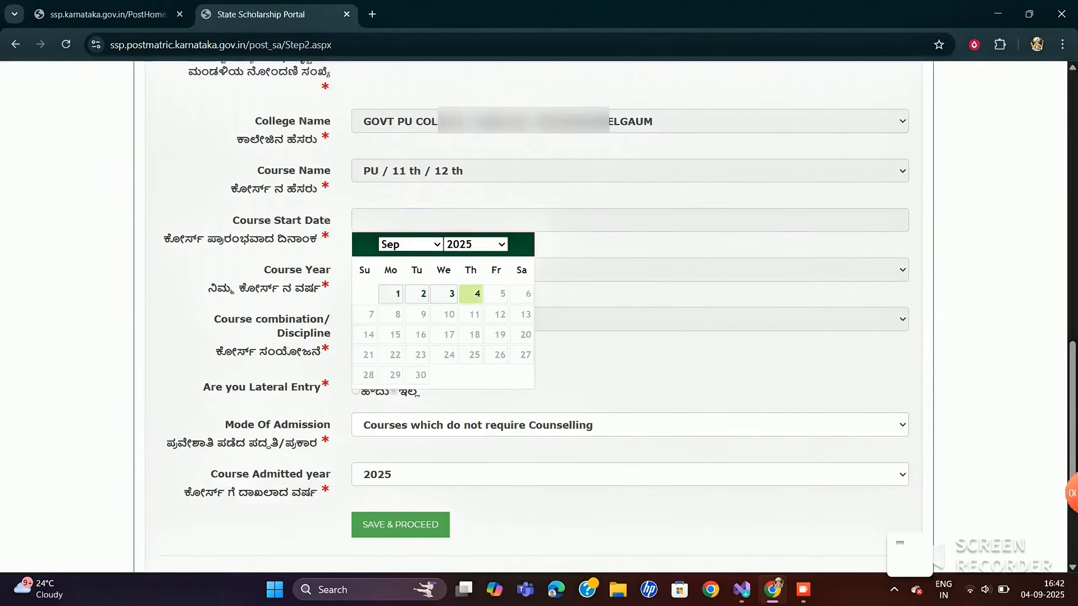
click(390, 293)
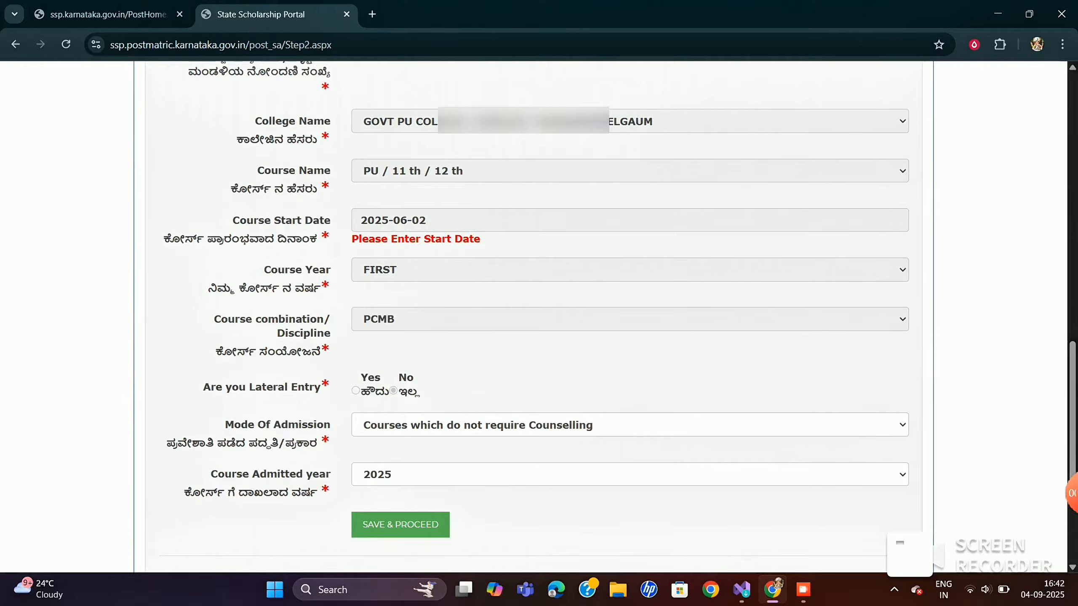
scroll(538, 318, down, 5)
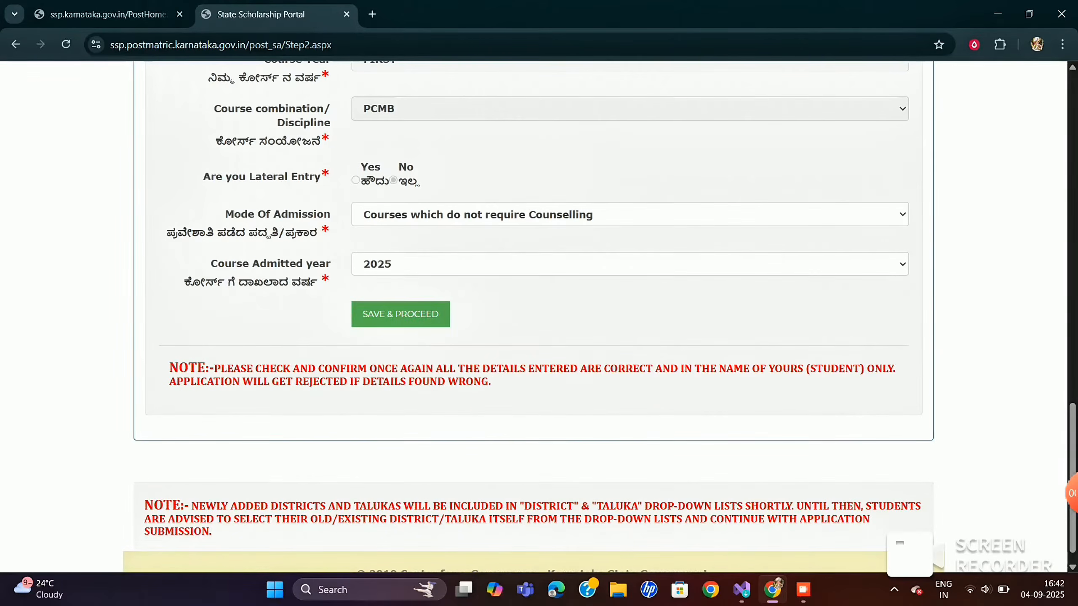
click(400, 314)
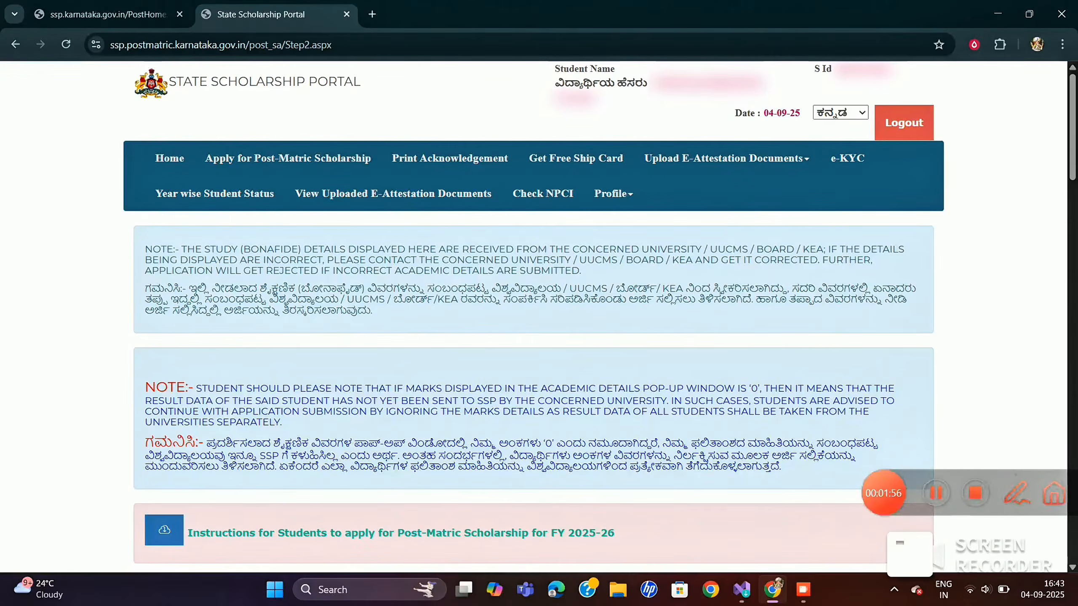
Answer No to a previous UG/PG year outside Karnataka, choose S.S.L.C as 10th board, and fetch data with the SSLC registration number
scroll(539, 314, down, 20)
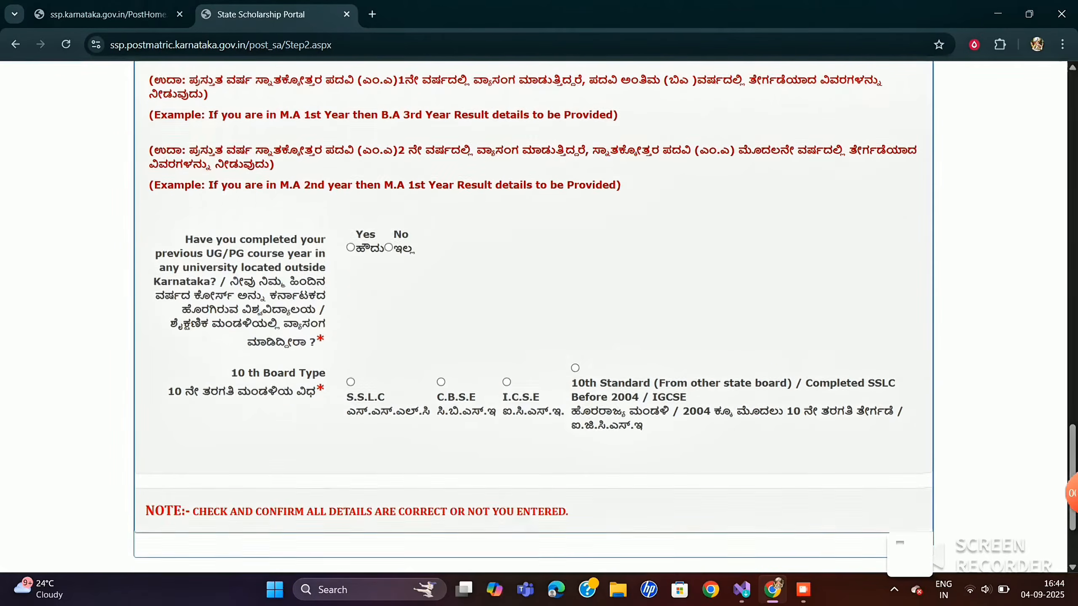
scroll(539, 316, up, 5)
scroll(538, 316, down, 6)
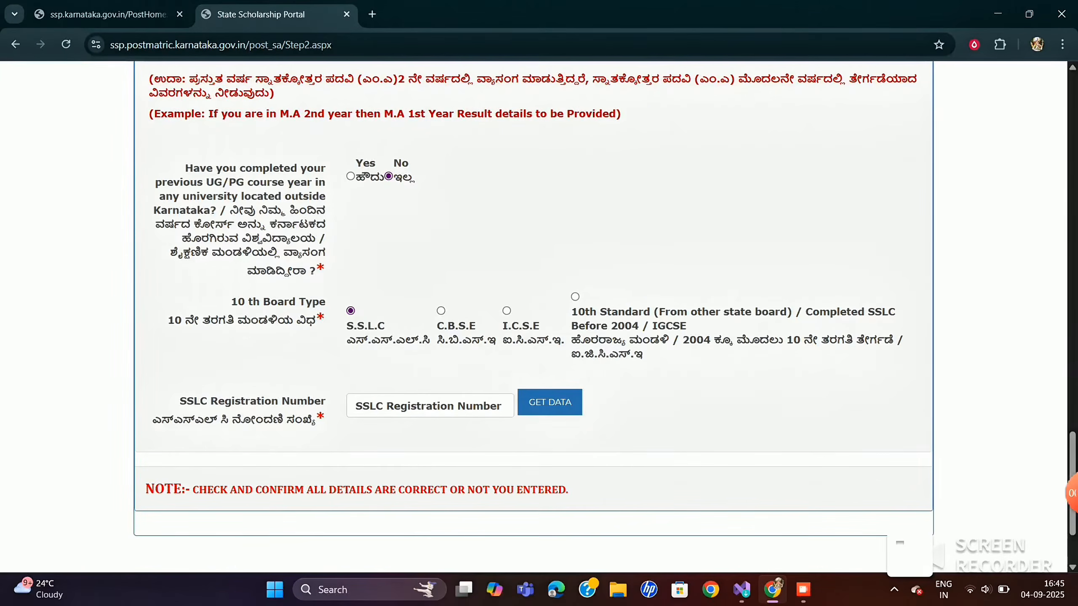
scroll(534, 298, down, 1)
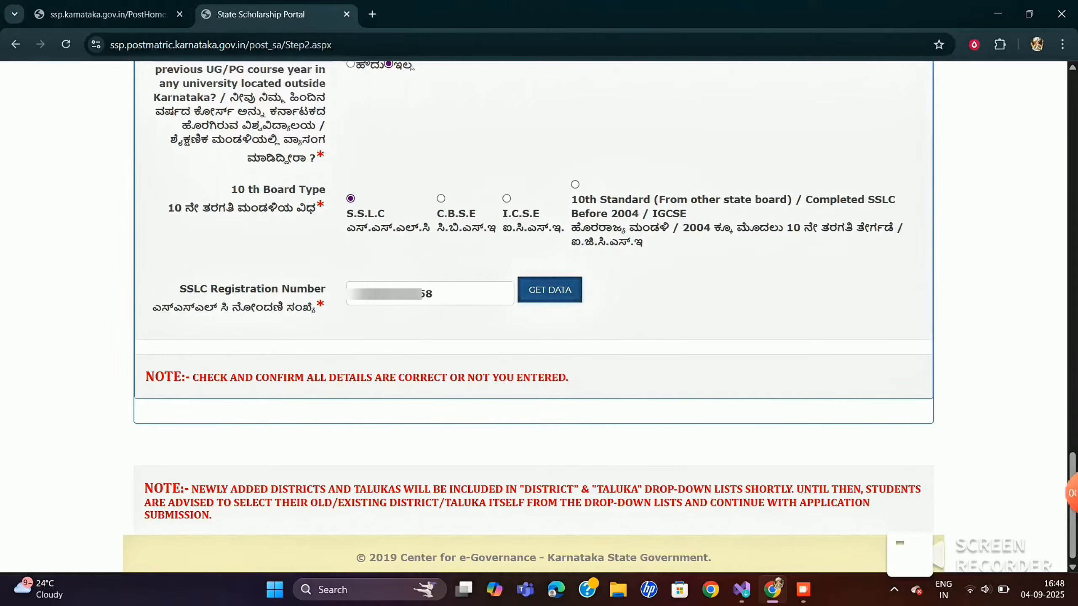
click(549, 290)
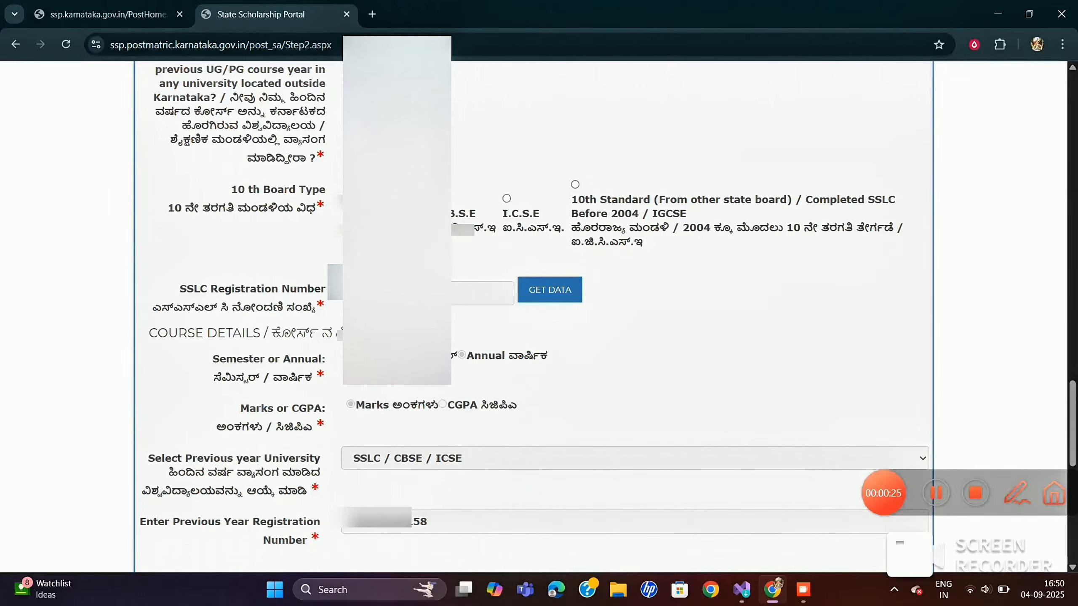
Review the fetched SSLC course and marks details, save the previous year details and acknowledge the portal's message
scroll(534, 298, down, 3)
scroll(534, 297, up, 3)
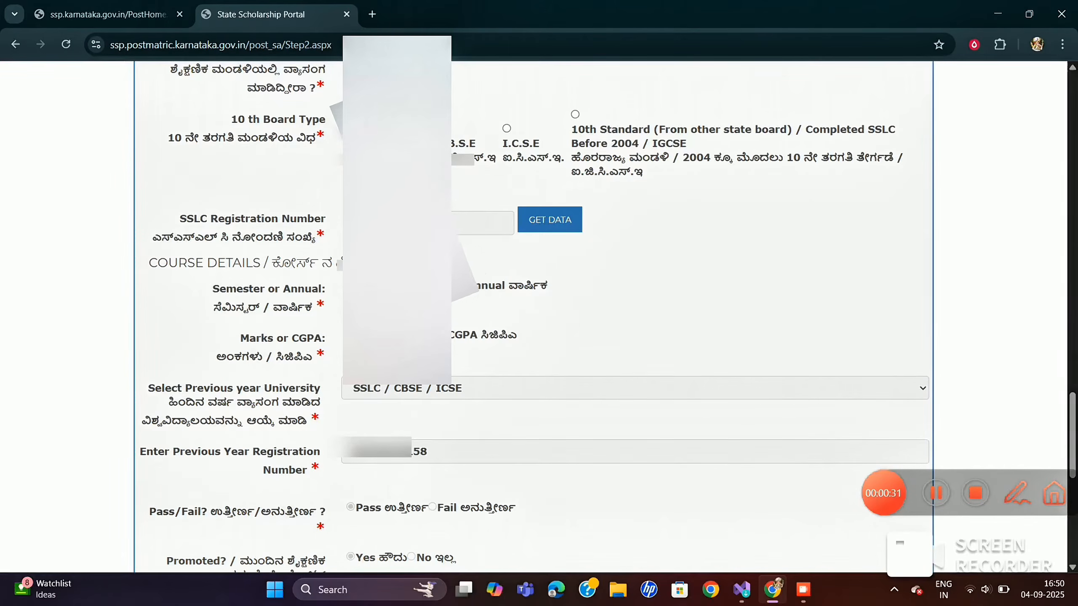
scroll(533, 297, down, 5)
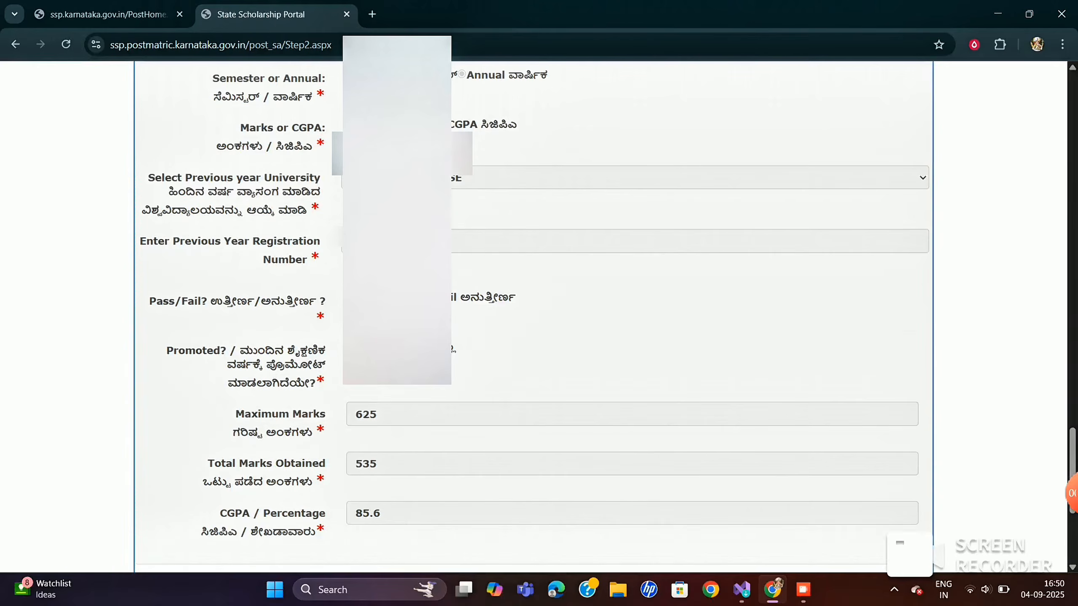
scroll(534, 297, down, 7)
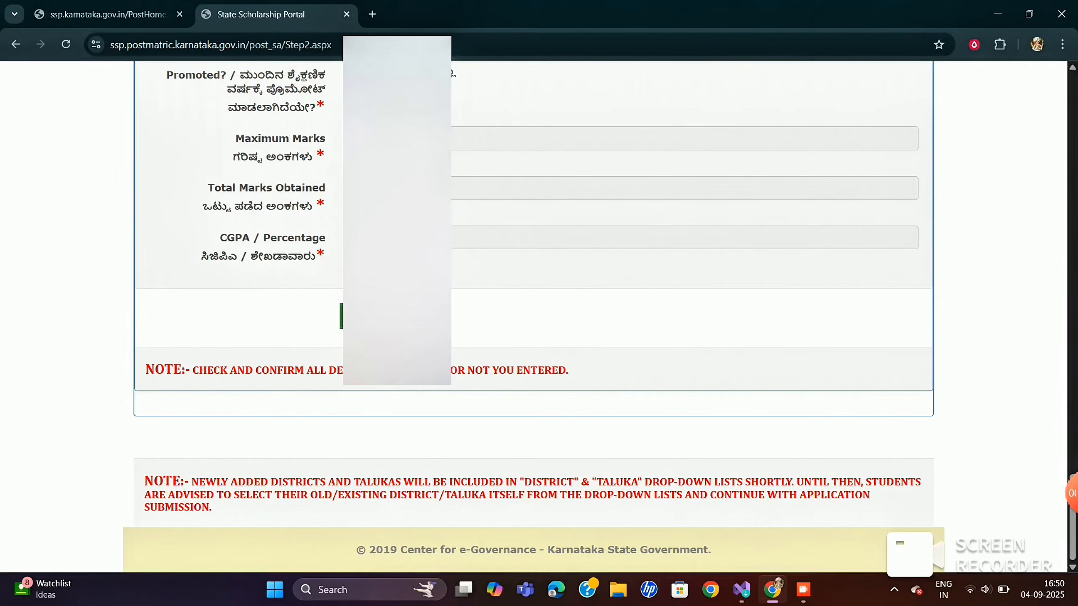
scroll(533, 297, up, 12)
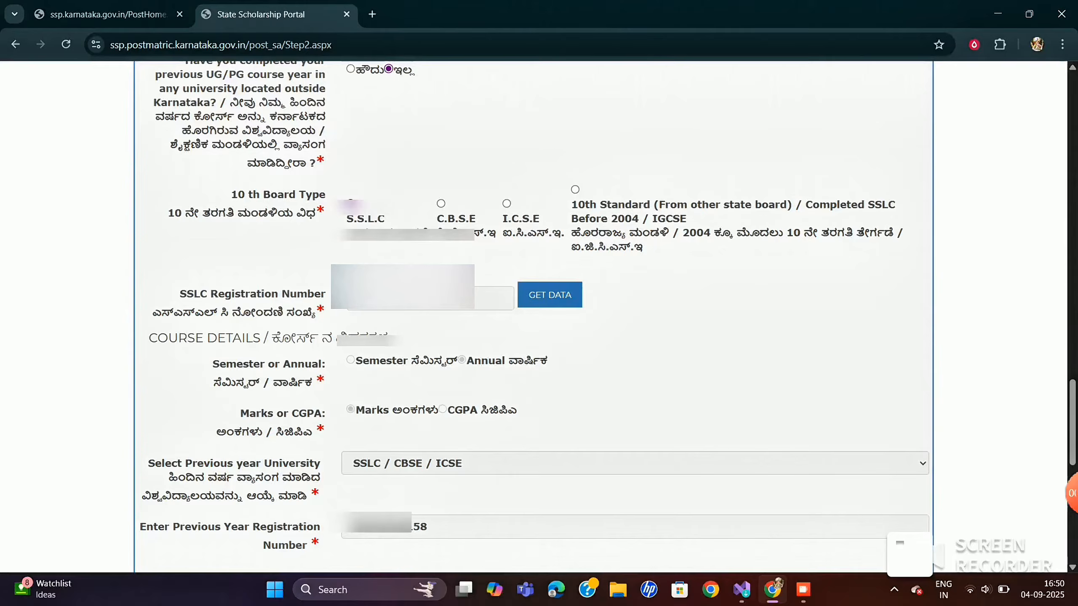
mouse_move(1072, 493)
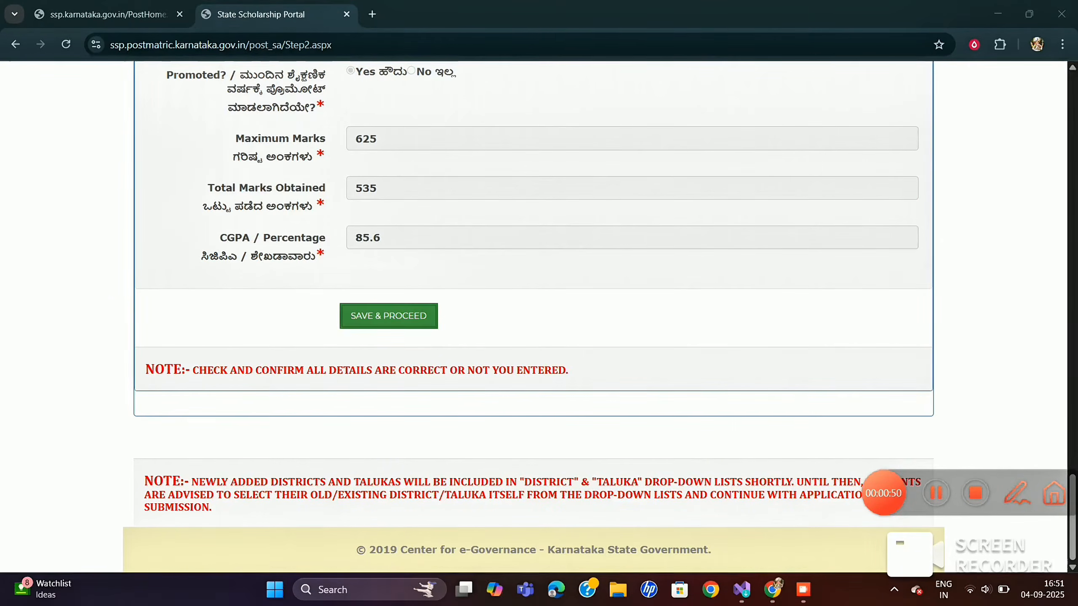
click(388, 316)
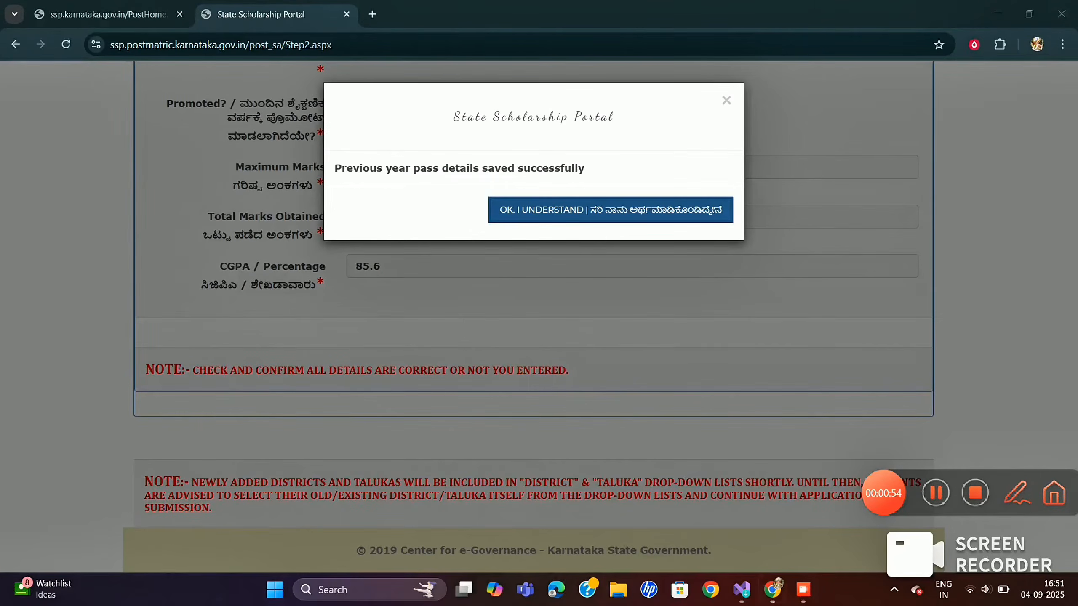
click(611, 209)
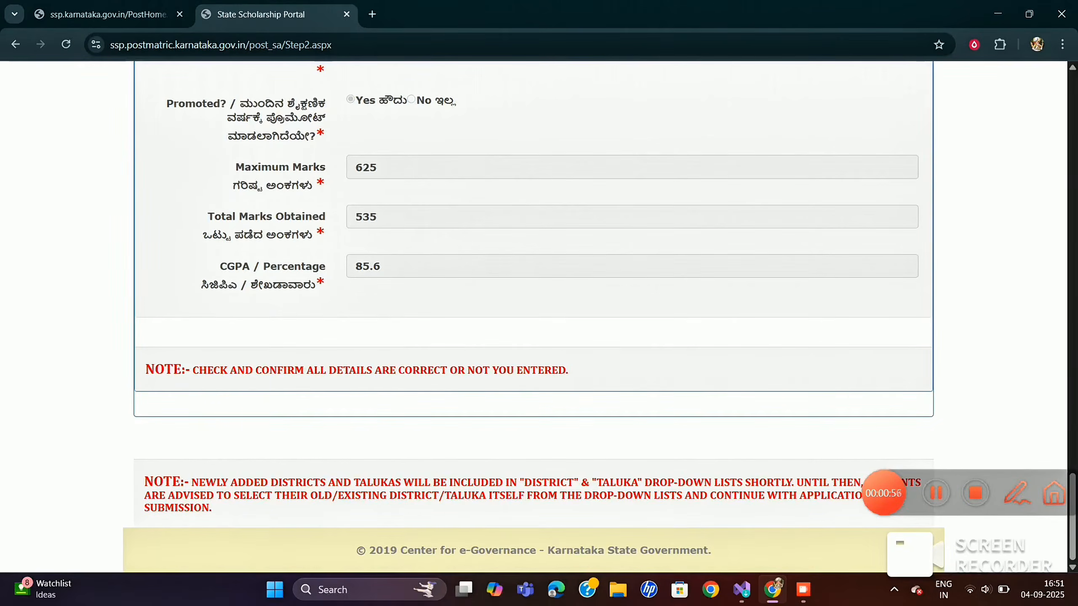
Acknowledge the day scholar notice on the hostel details page and save the day scholar answer as Yes
scroll(534, 317, down, 3)
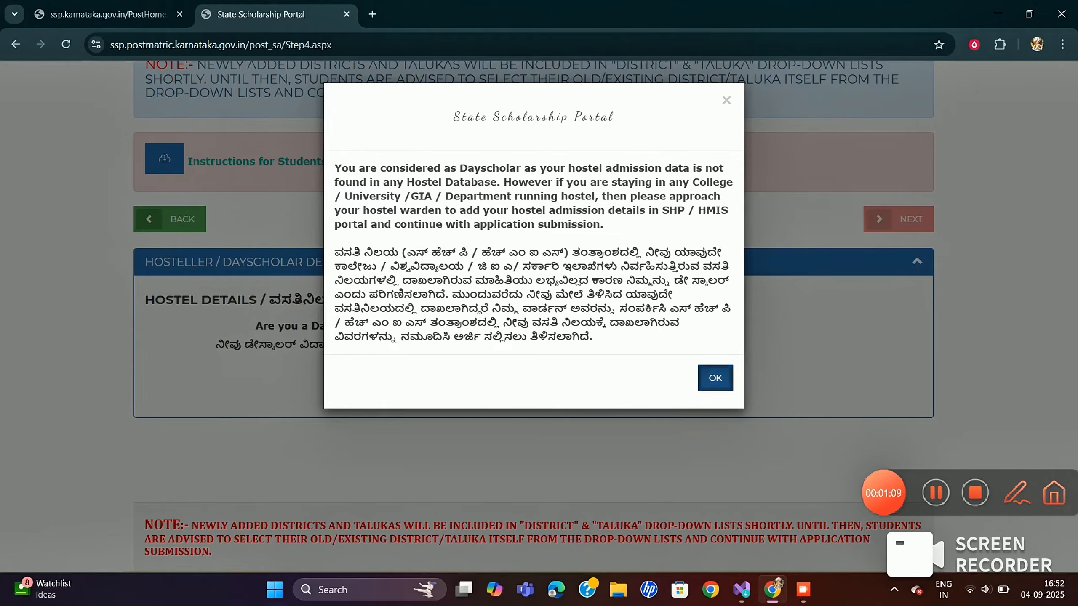
click(714, 377)
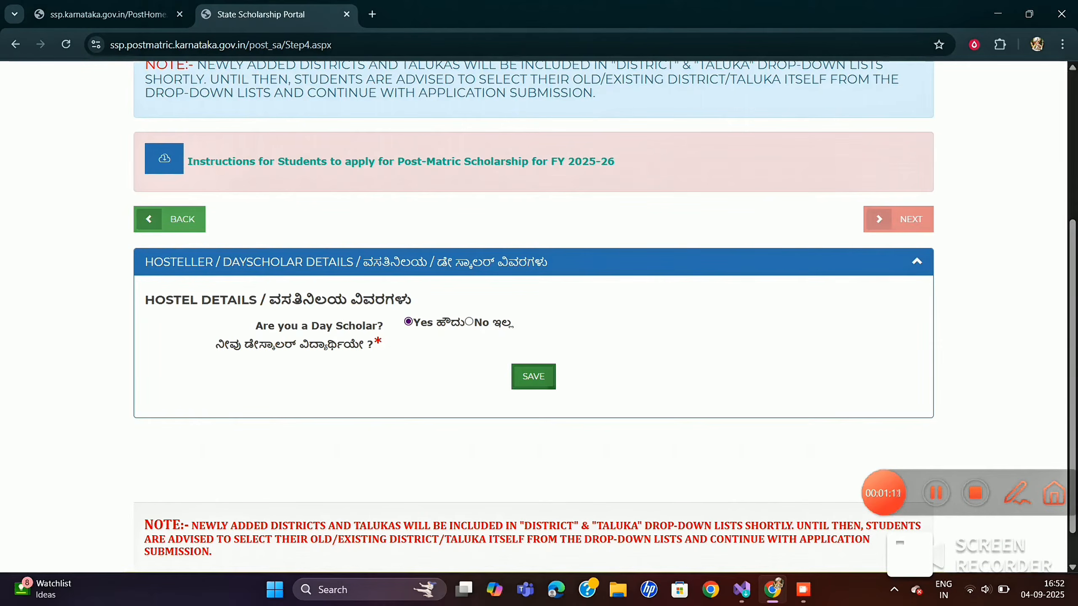
click(534, 377)
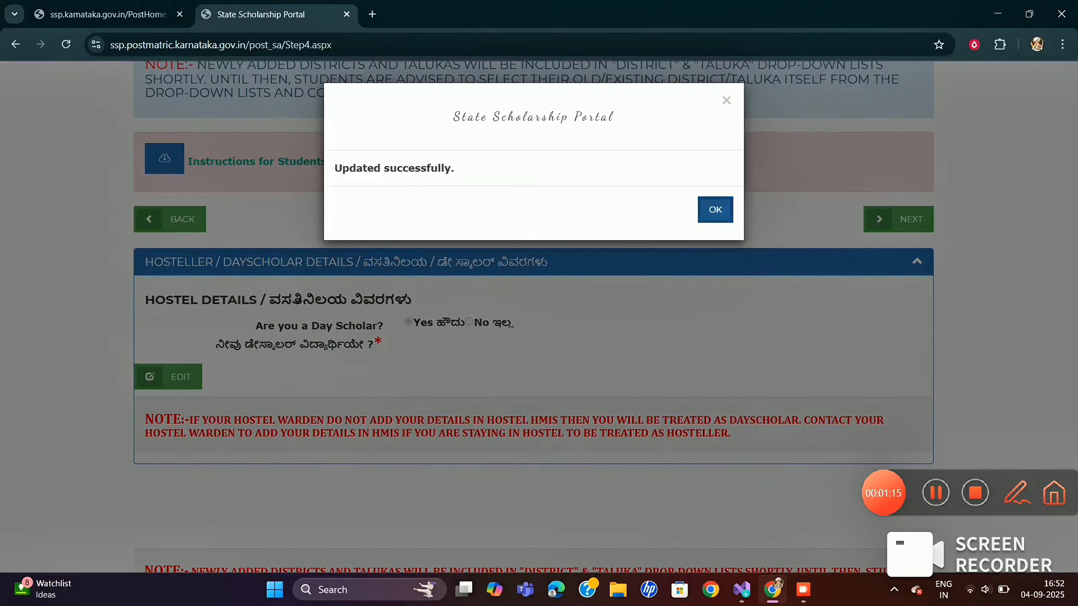
click(715, 209)
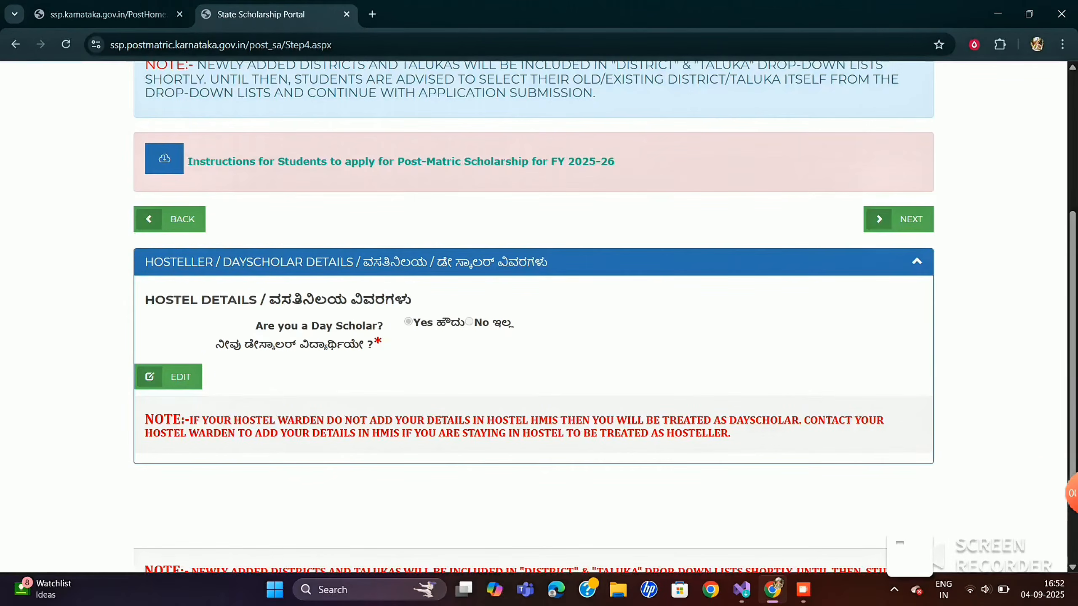
Submit the student's NSP One Time Registration (OTR) number for checking
mouse_move(1073, 493)
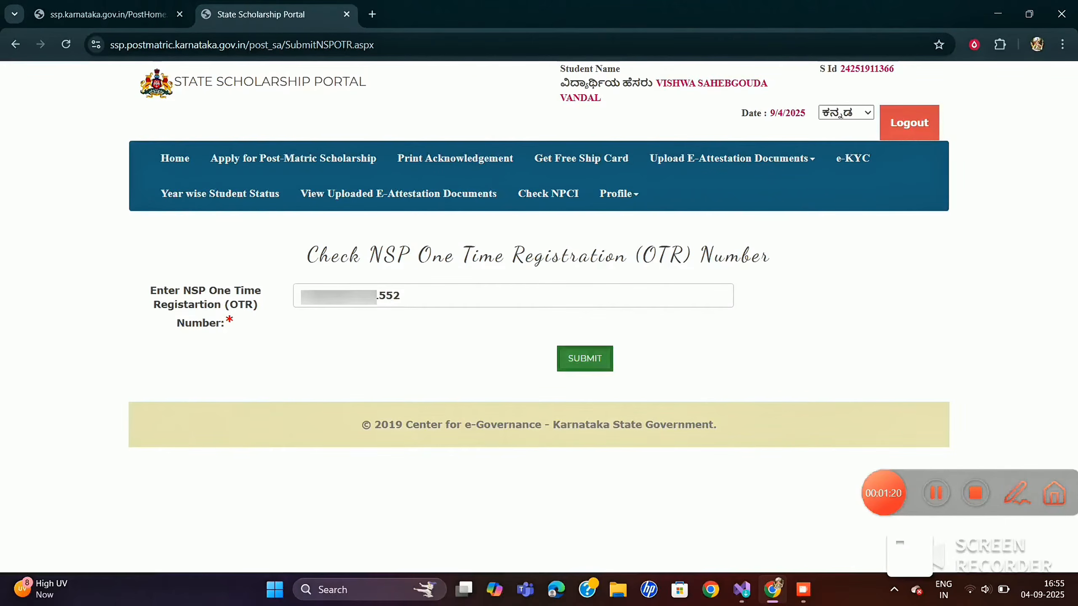
click(584, 359)
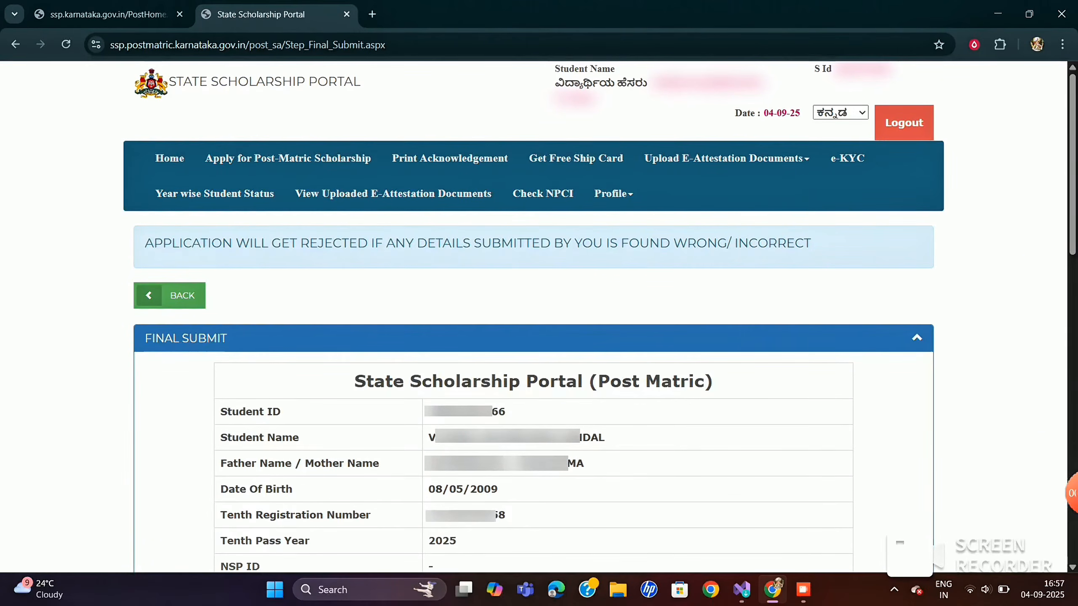
Review the application summary, accept the declaration below it, and make the final submission of the Post-Matric application
scroll(539, 318, down, 3)
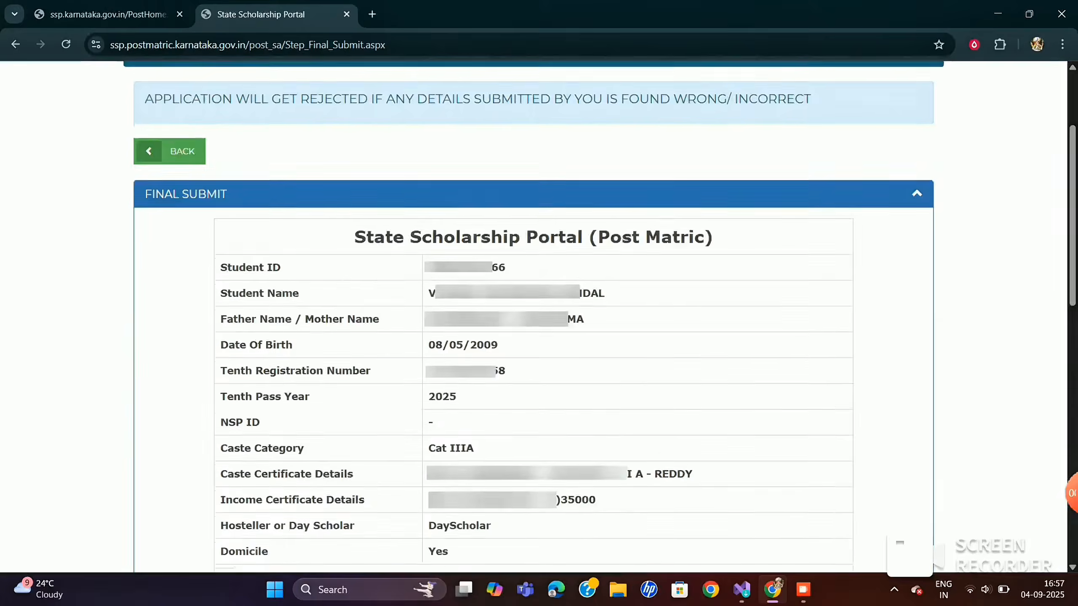
scroll(538, 318, down, 6)
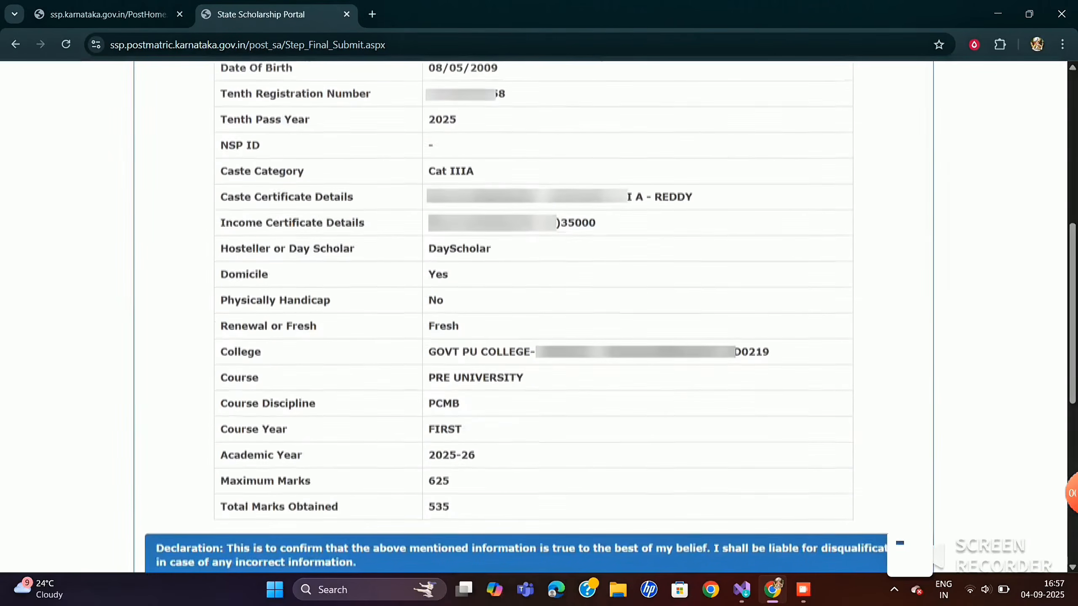
scroll(539, 318, down, 6)
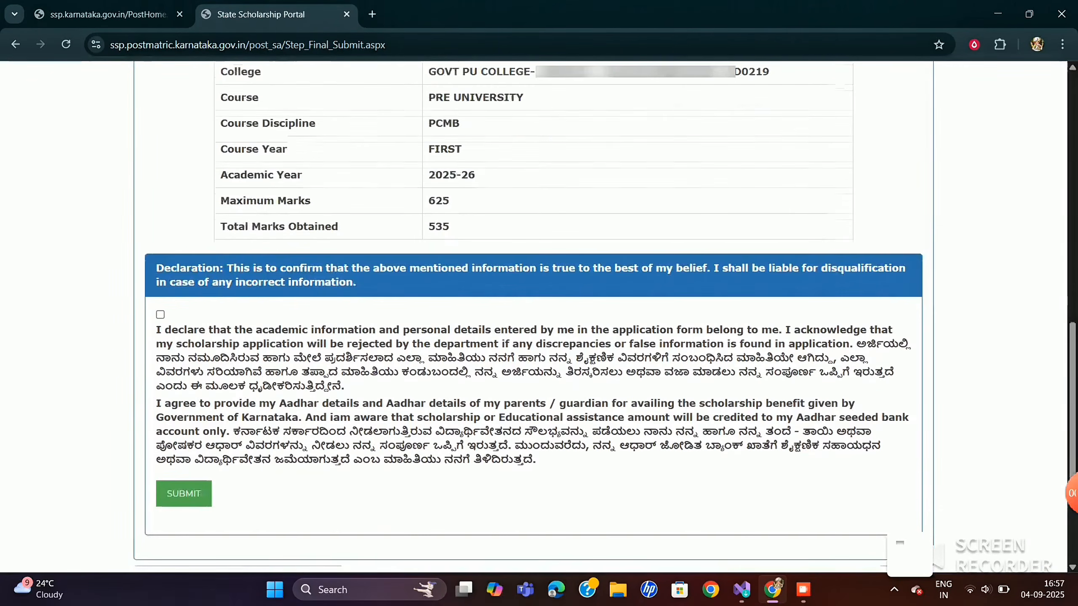
scroll(539, 318, down, 2)
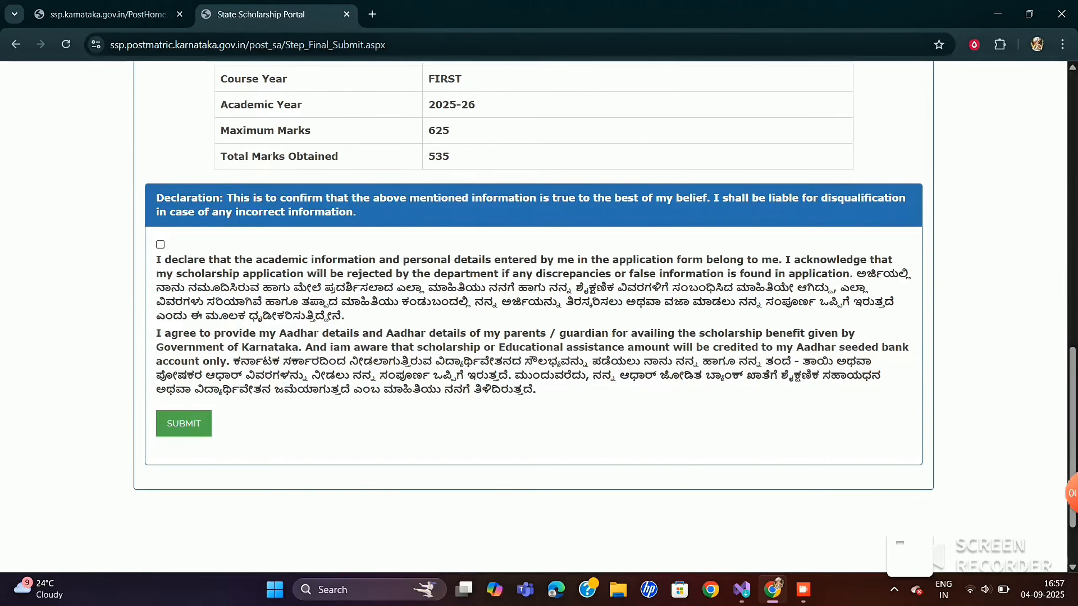
click(160, 245)
scroll(539, 318, down, 1)
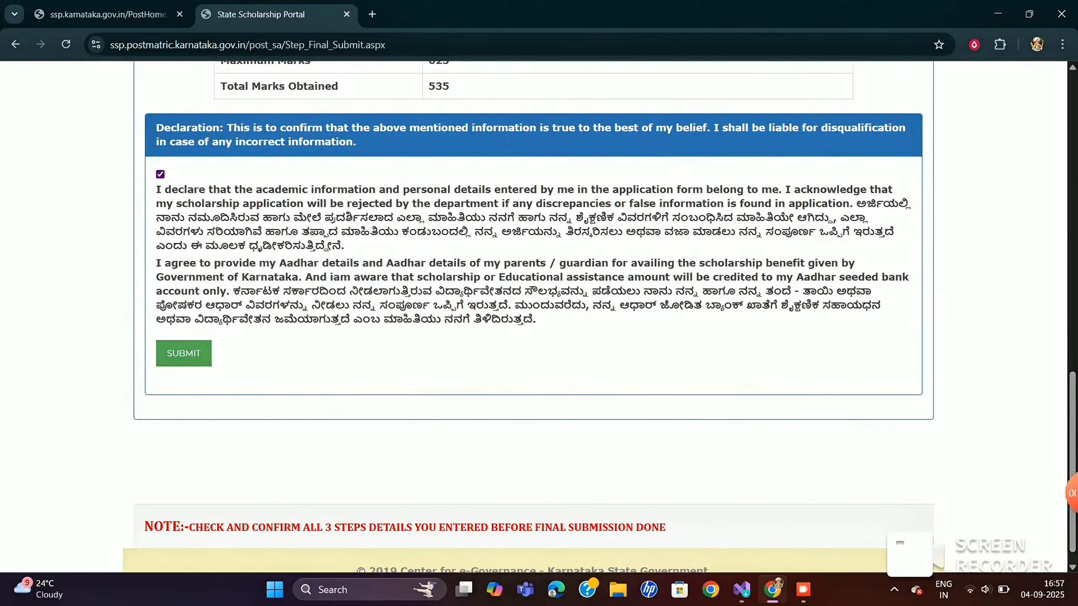
mouse_move(1072, 493)
click(184, 353)
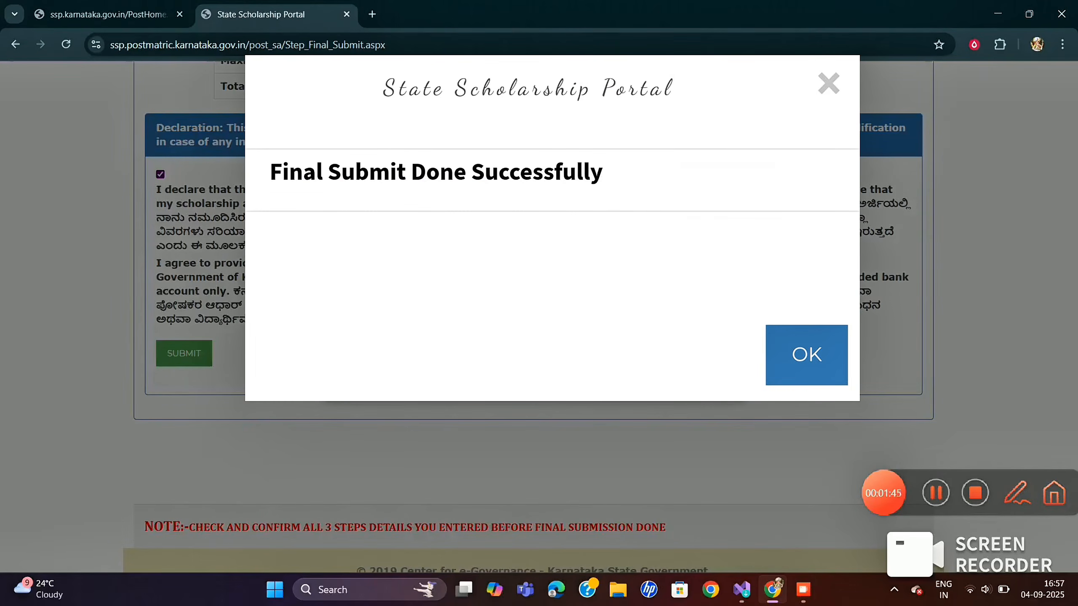
click(806, 355)
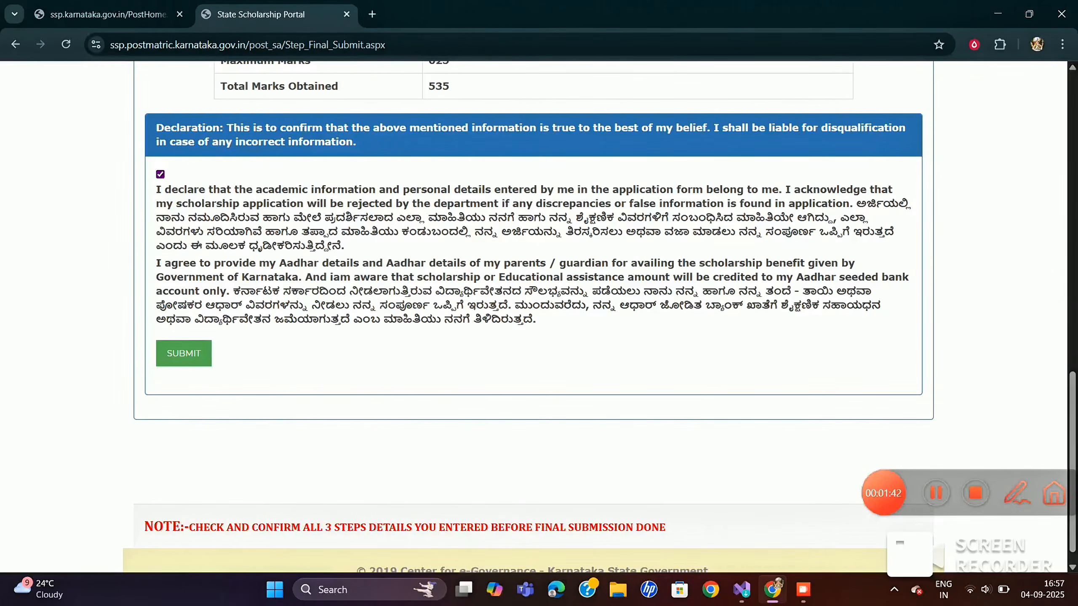
key(Return)
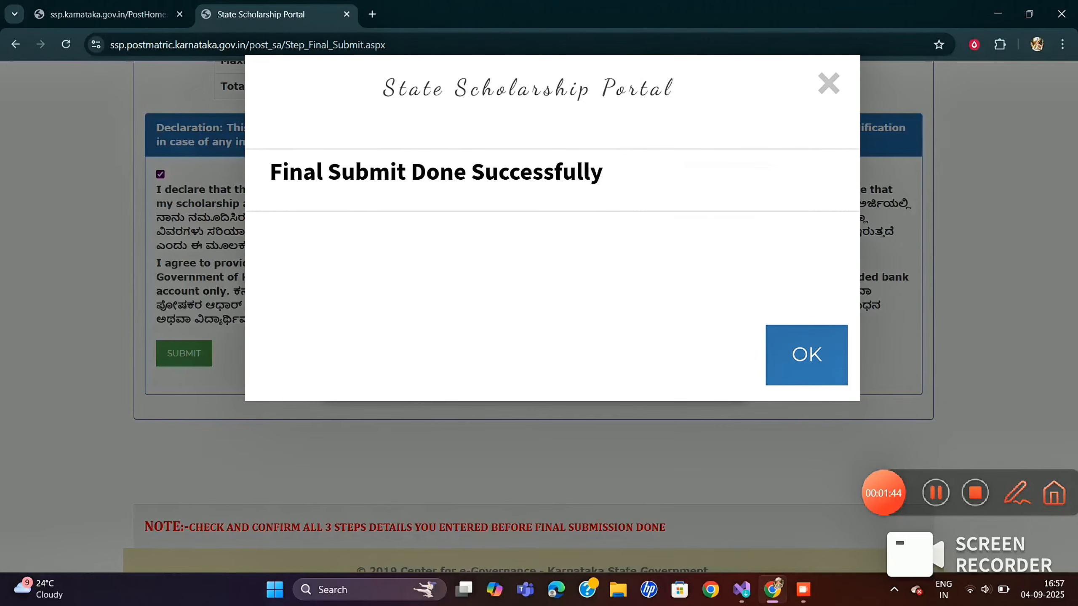